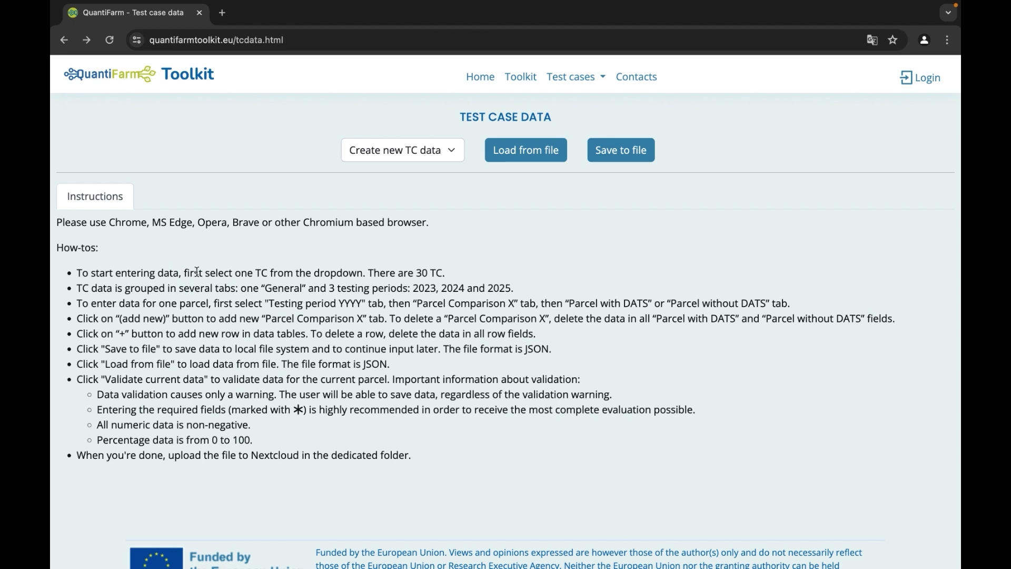
# Step: Create new data for test case TC 2 and check its general information fields
pyautogui.moveTo(76, 273); pyautogui.dragTo(460, 451)
pyautogui.click(463, 456)
pyautogui.click(399, 152)
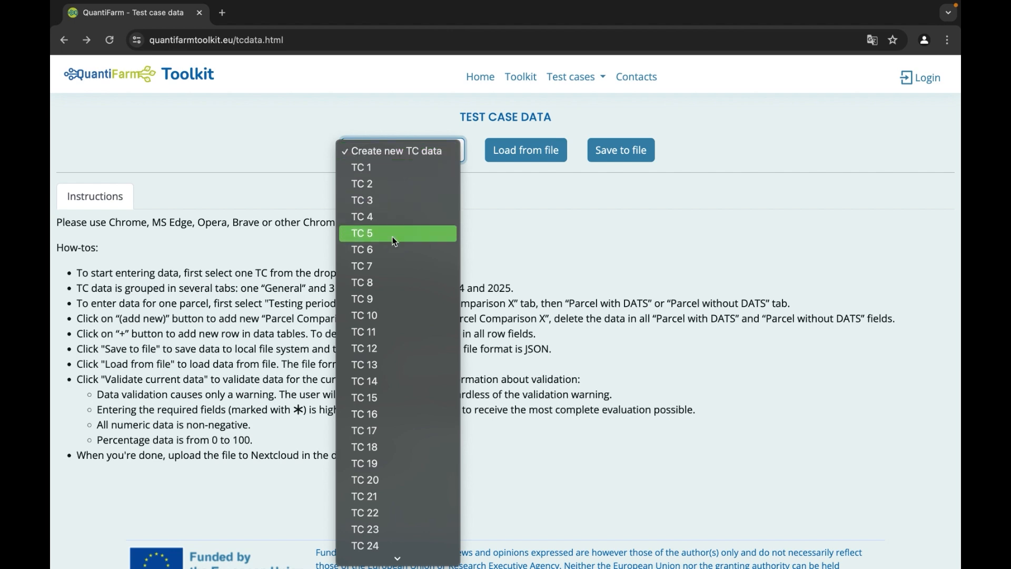
pyautogui.click(389, 189)
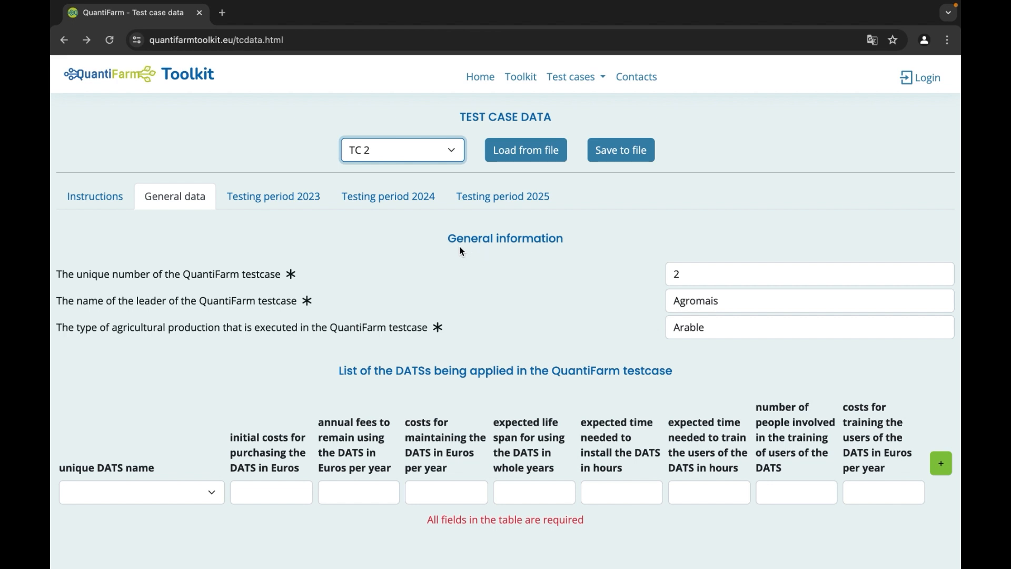
pyautogui.click(682, 271)
pyautogui.click(690, 296)
pyautogui.click(694, 319)
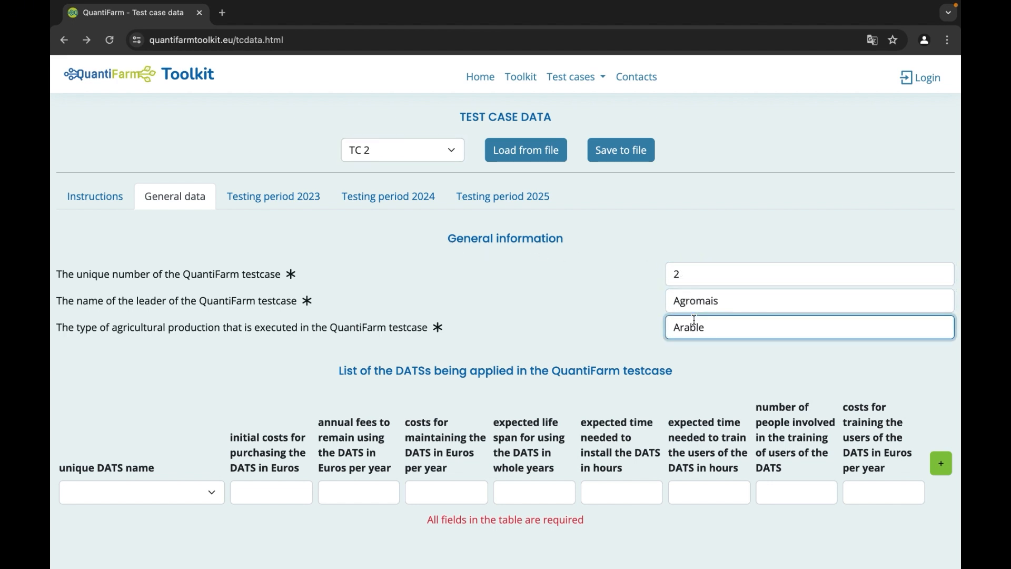
# Step: List Acerva and Agro exact sencrop, each in its own row, as the DATSs applied in the test case
pyautogui.click(218, 490)
pyautogui.click(169, 507)
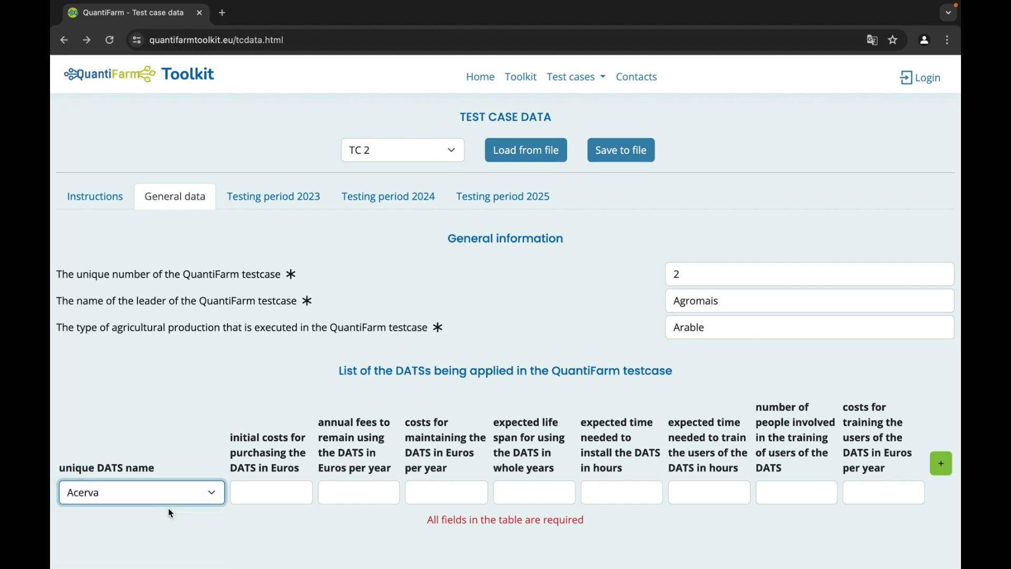
pyautogui.scroll(-2, 170, 512)
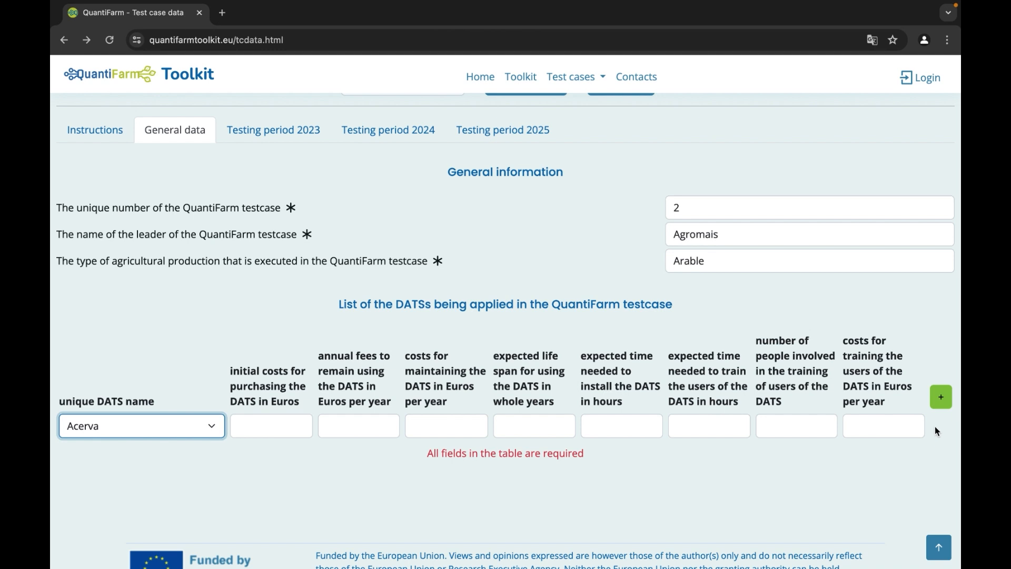
pyautogui.click(941, 398)
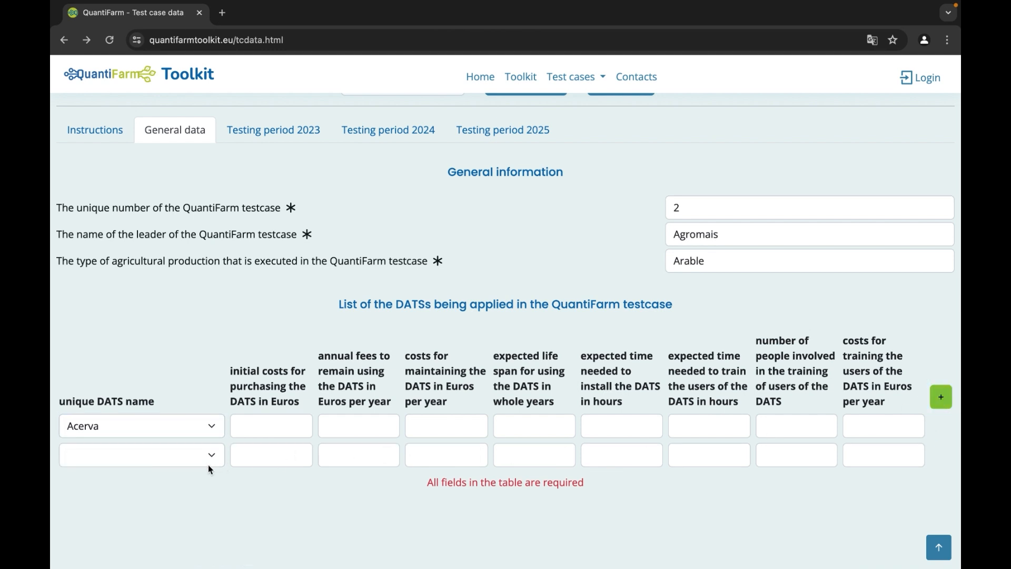
pyautogui.click(210, 463)
pyautogui.click(181, 487)
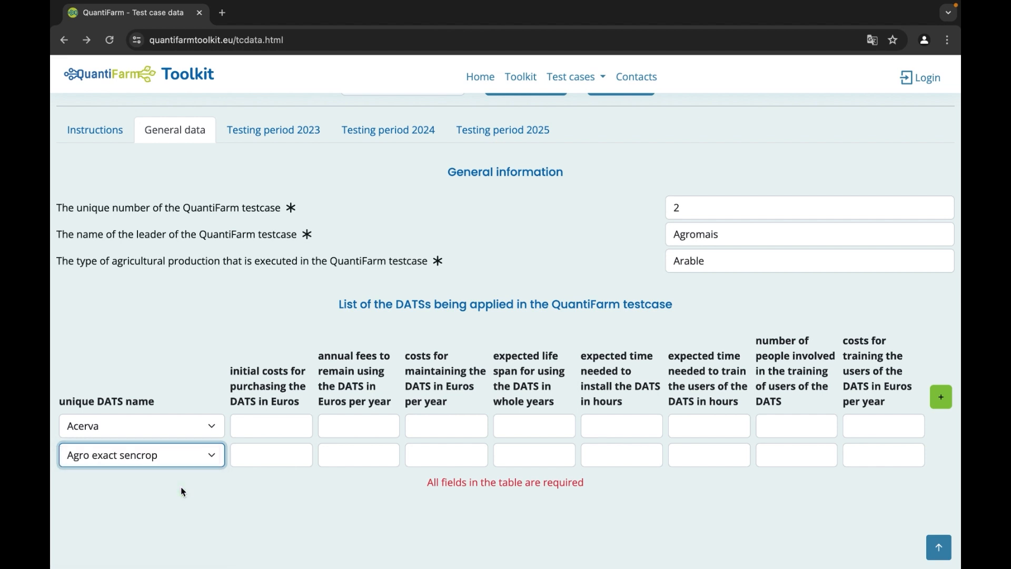
# Step: Look through the 2023 and 2025 testing periods and open the data for testing period 2024
pyautogui.scroll(2, 361, 488)
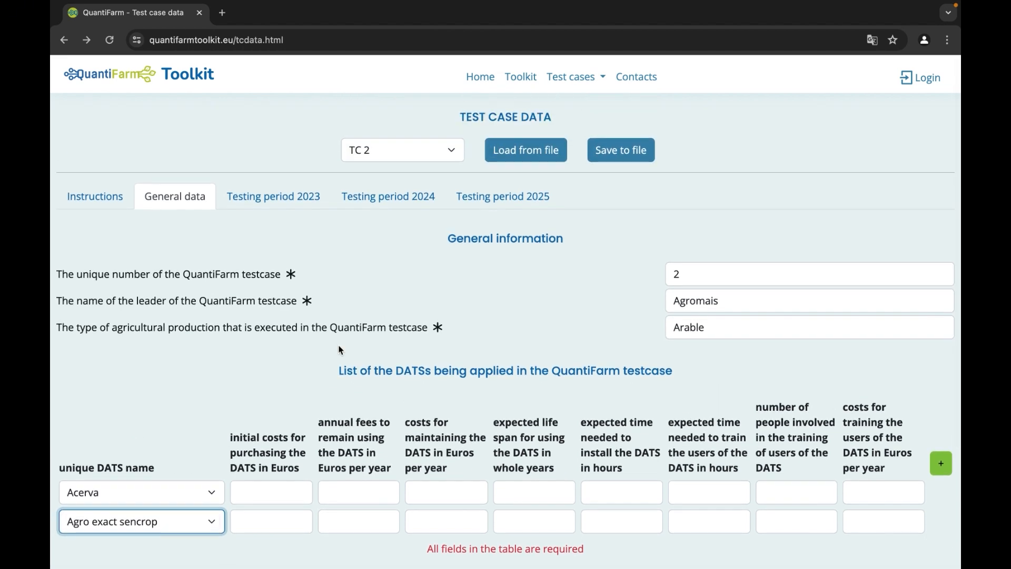
pyautogui.click(292, 205)
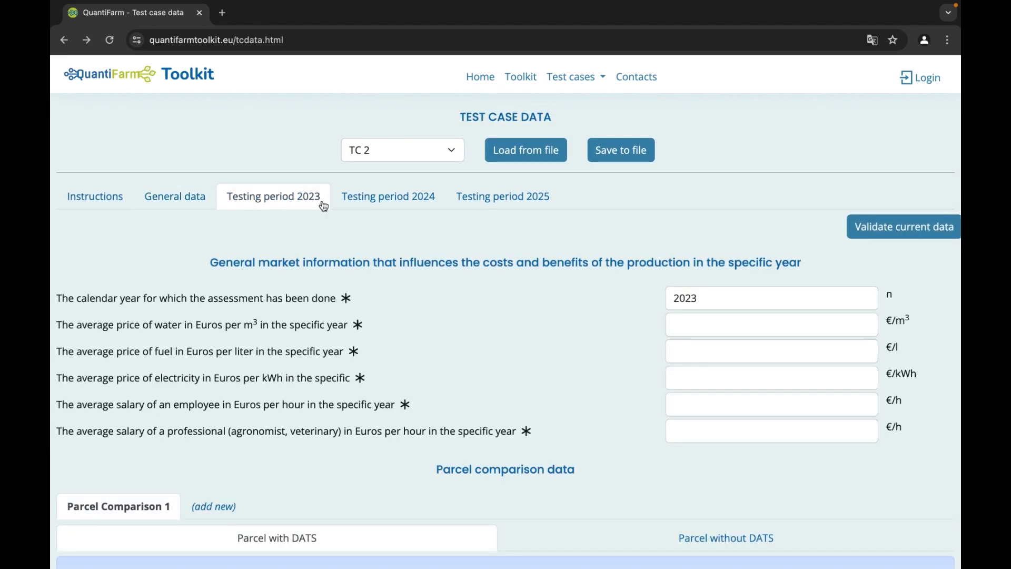
pyautogui.click(360, 204)
pyautogui.click(477, 203)
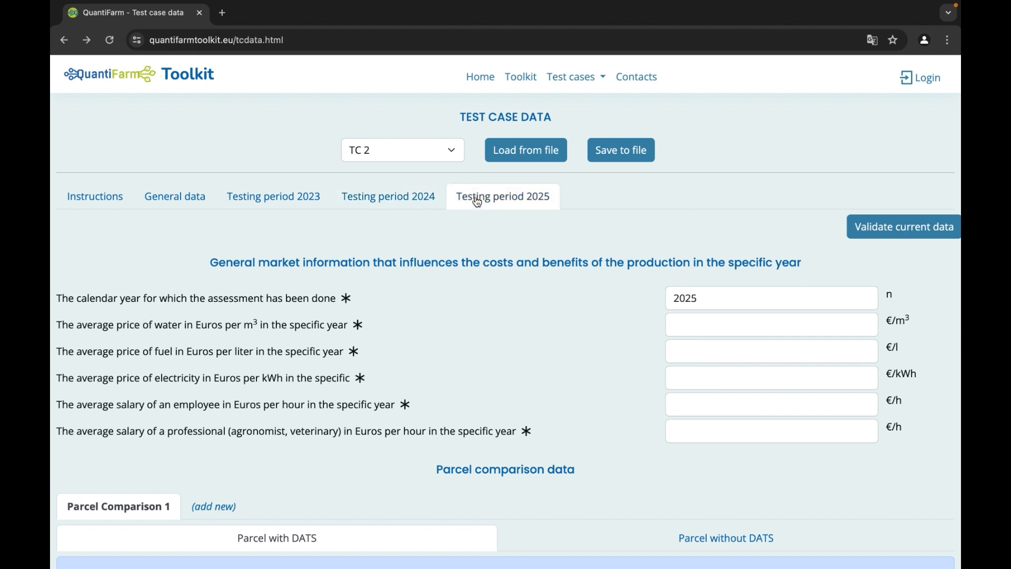
pyautogui.click(403, 201)
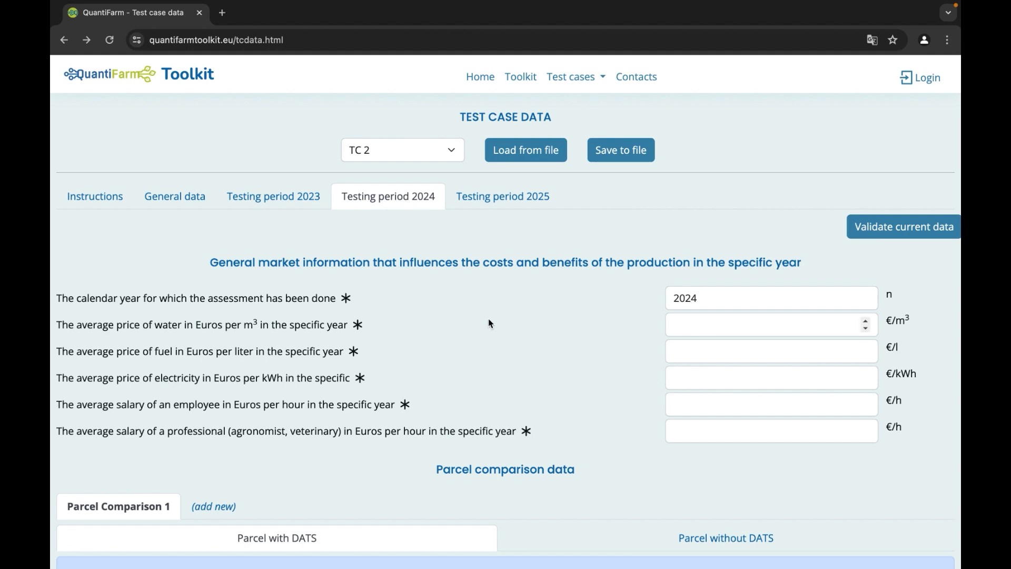
# Step: Go through the water, fuel, electricity and salary fields of the 2024 general market information
pyautogui.scroll(-2, 489, 323)
pyautogui.click(679, 283)
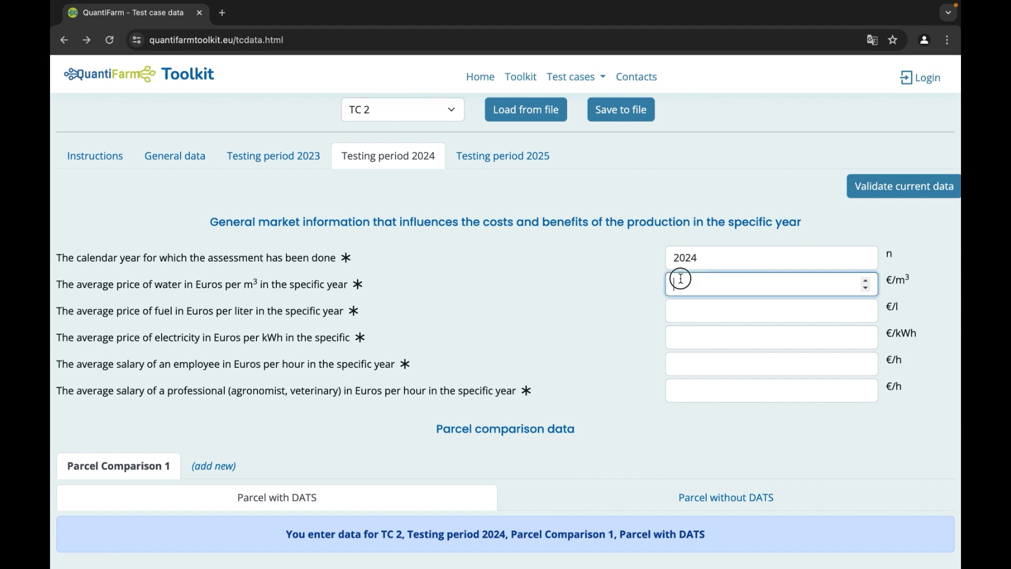
pyautogui.click(685, 315)
pyautogui.click(686, 337)
pyautogui.click(687, 363)
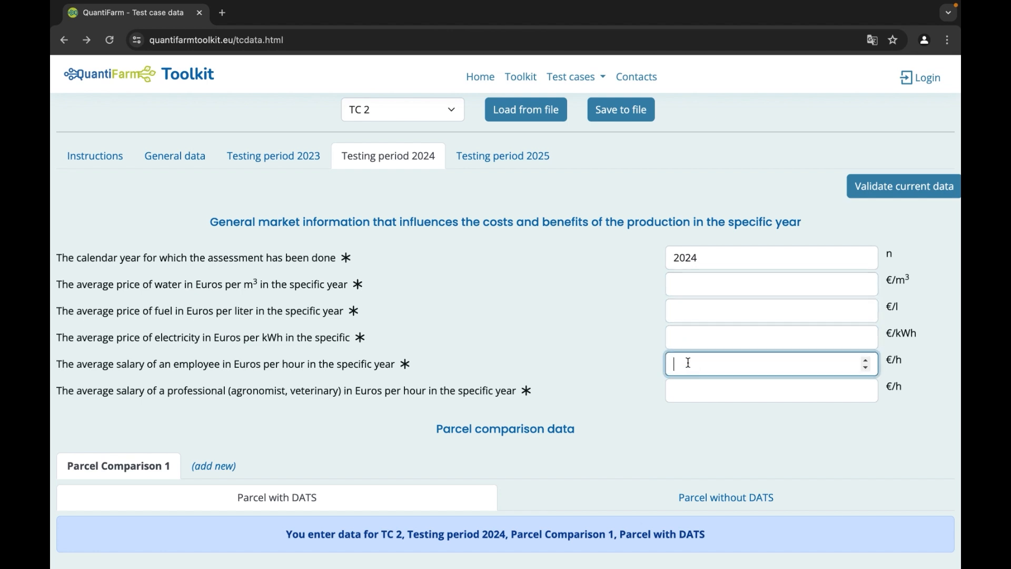
pyautogui.click(688, 389)
# Step: Examine the parcel comparison data section, viewing the forms for the parcel without DATS and the parcel with DATS
pyautogui.moveTo(430, 420); pyautogui.dragTo(580, 428)
pyautogui.scroll(-1, 580, 427)
pyautogui.scroll(-2, 580, 427)
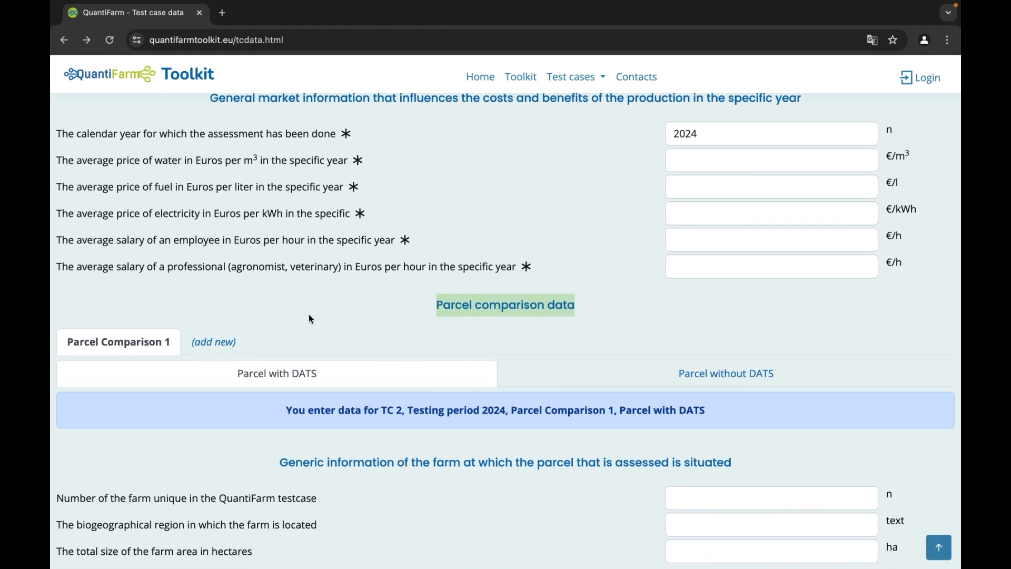
pyautogui.scroll(-1, 309, 315)
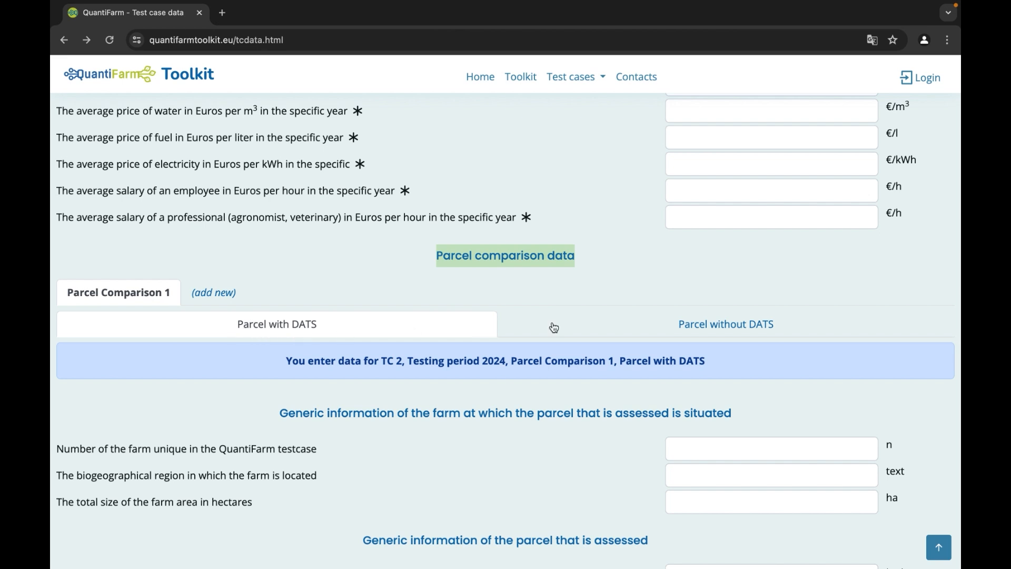
pyautogui.click(716, 331)
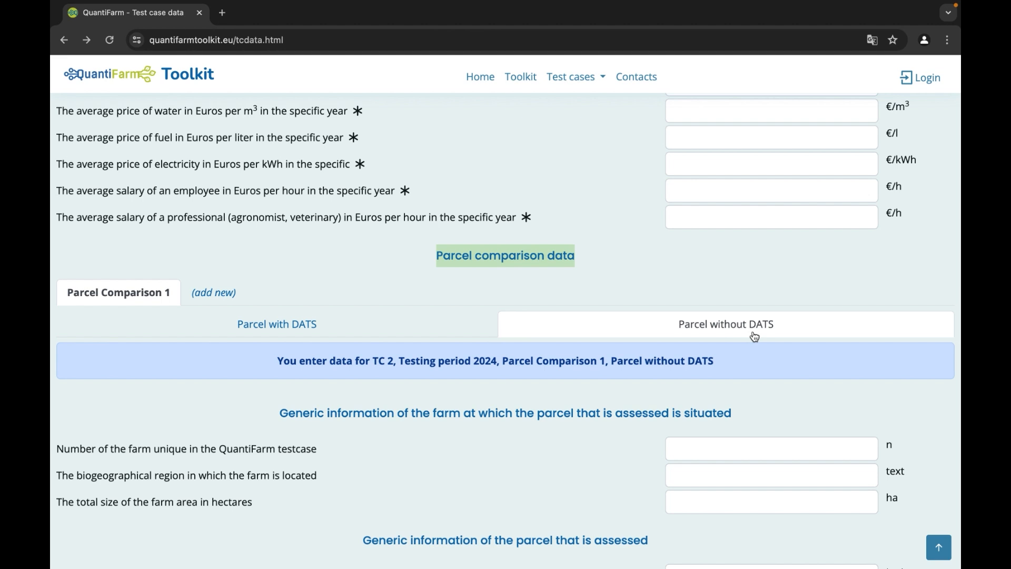
pyautogui.click(391, 322)
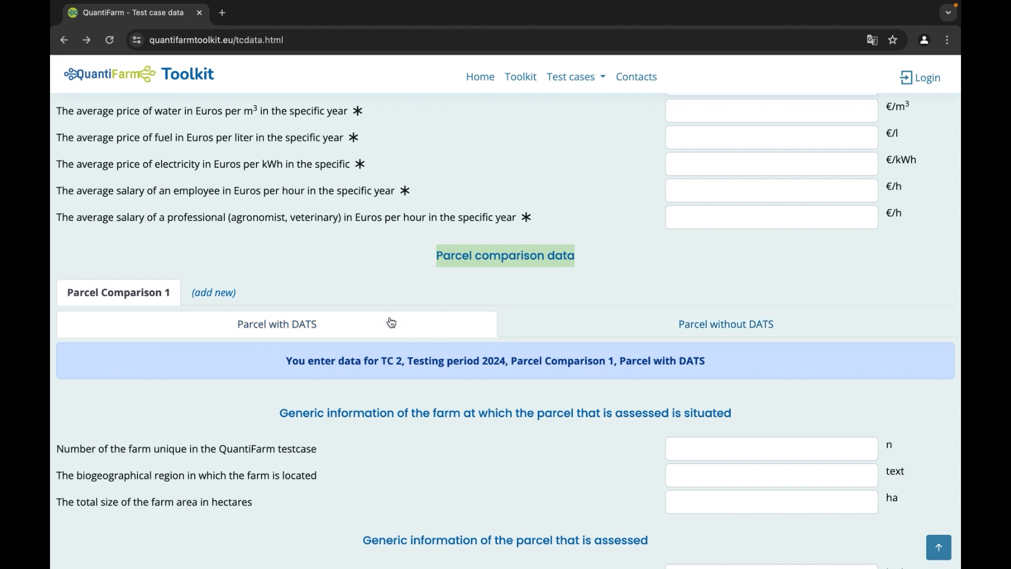
# Step: Add two more parcel comparisons to testing period 2024 and return to Parcel Comparison 1
pyautogui.click(223, 299)
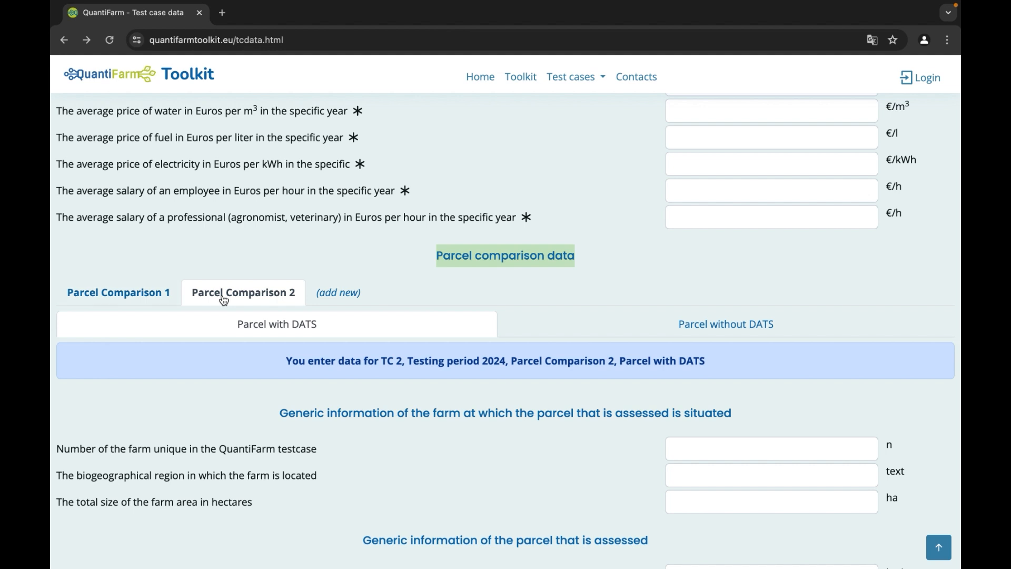
pyautogui.click(323, 298)
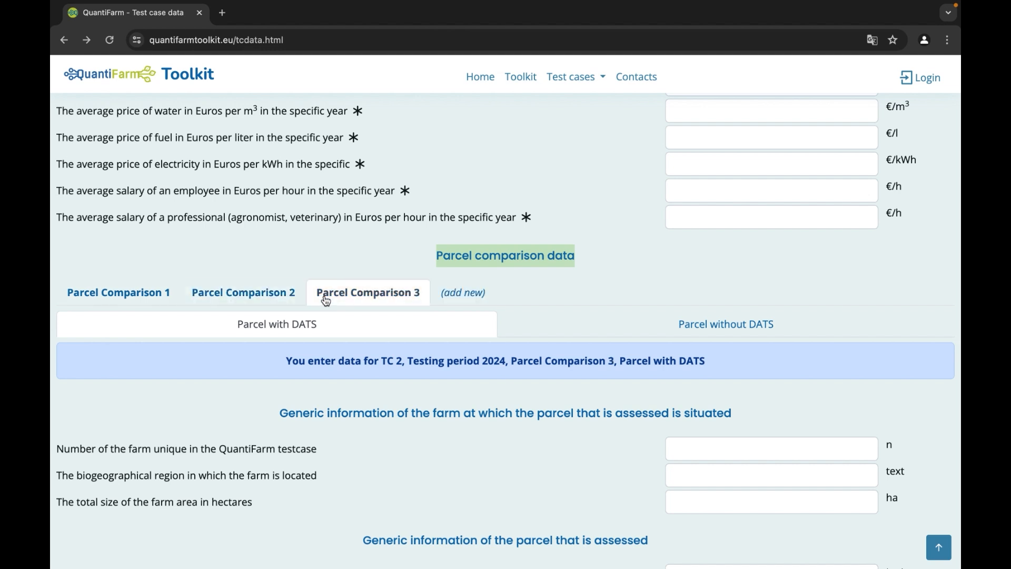
pyautogui.click(146, 293)
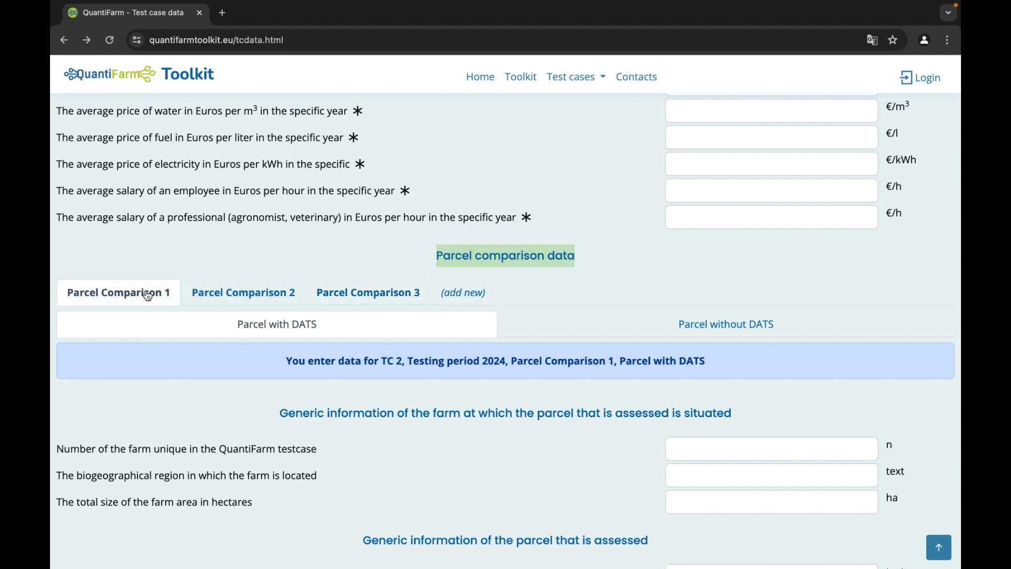
# Step: Examine the generic farm and parcel fields of Parcel Comparison 1, checking the forms both with and without DATS
pyautogui.scroll(-4, 255, 384)
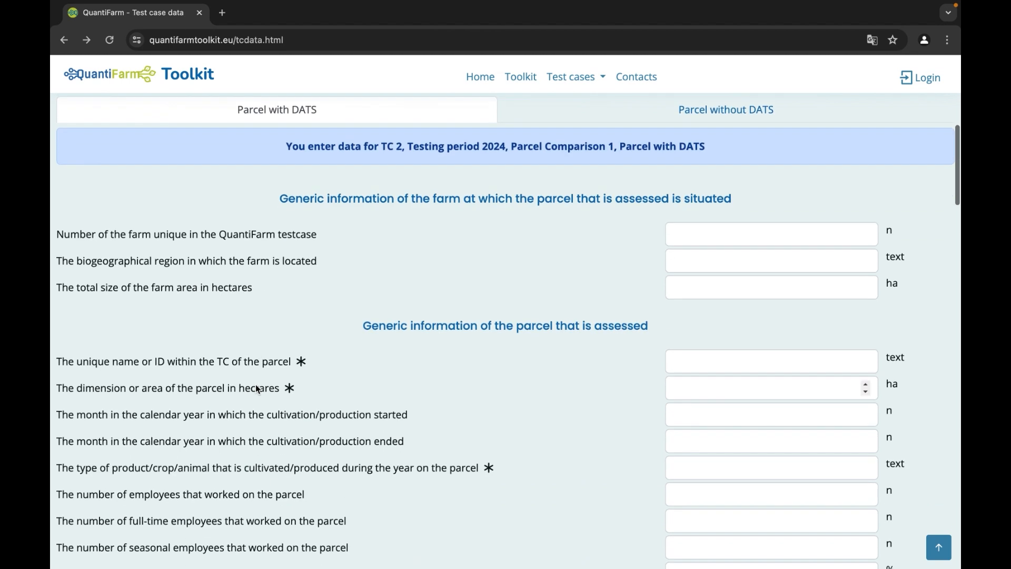
pyautogui.click(643, 105)
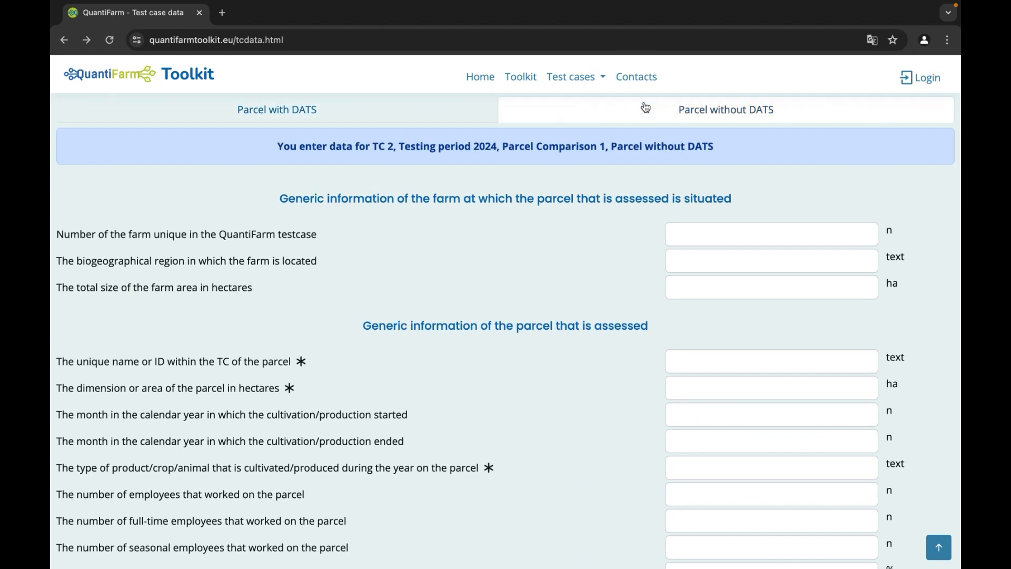
pyautogui.click(421, 109)
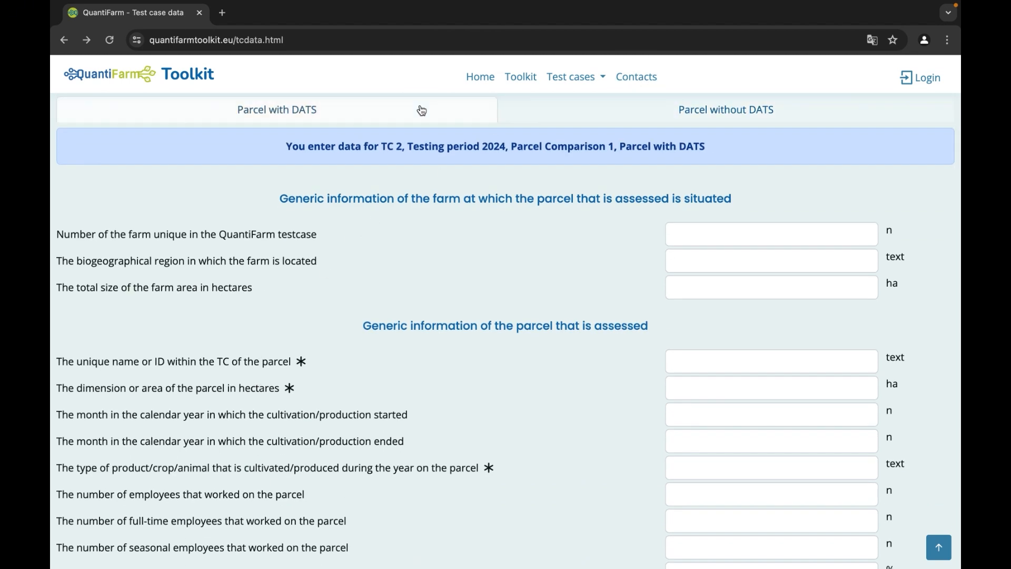
pyautogui.click(723, 231)
pyautogui.click(722, 259)
pyautogui.click(722, 281)
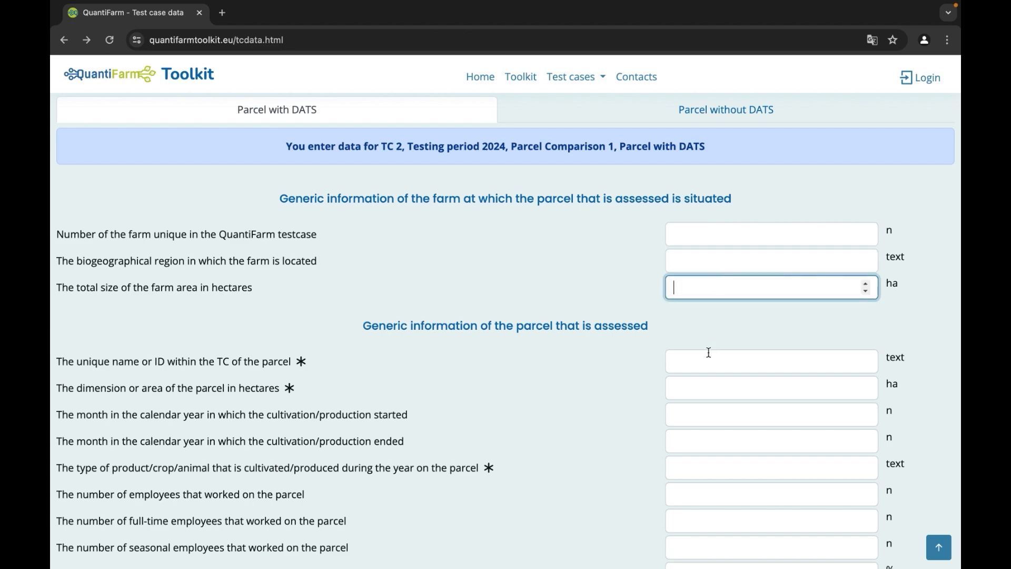
pyautogui.scroll(-2, 709, 352)
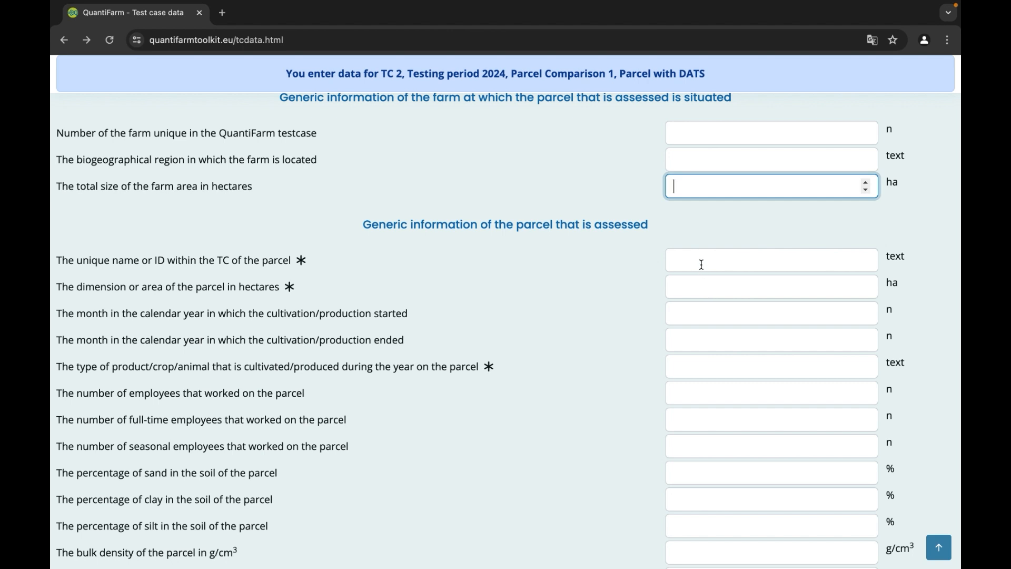
pyautogui.click(702, 264)
pyautogui.click(699, 283)
pyautogui.click(699, 306)
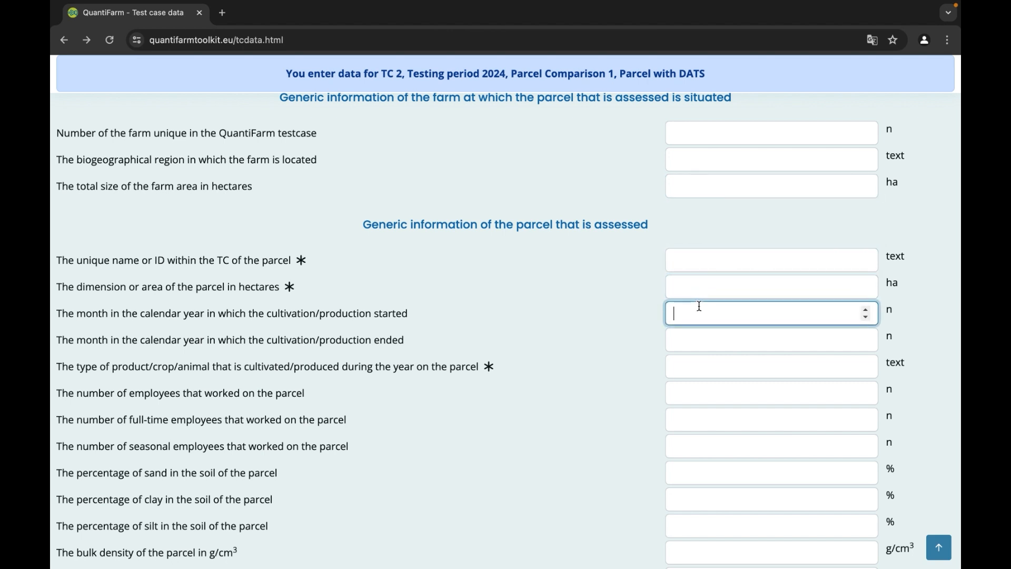
pyautogui.click(697, 336)
pyautogui.hotkey('shift', 'Tab')
# Step: Set the unique name of the parcel with DATS to field1 and its area to 13 hectares
pyautogui.click(674, 262)
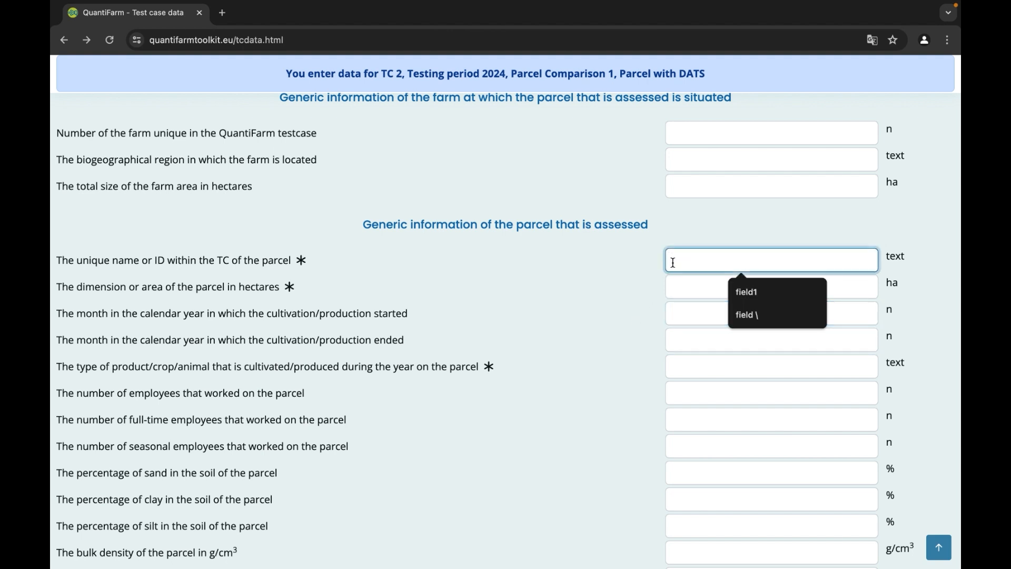
pyautogui.click(743, 292)
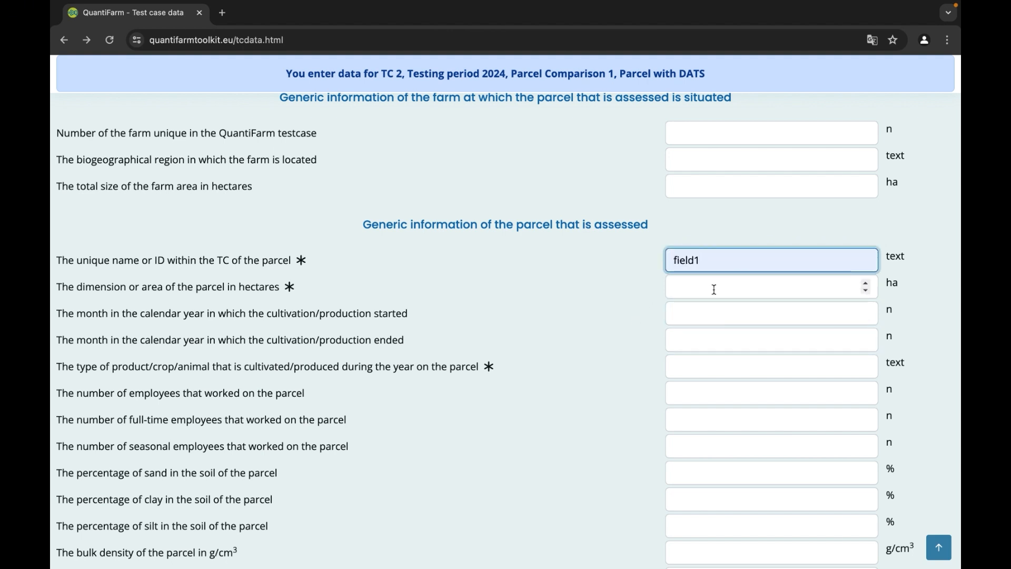
pyautogui.click(714, 289)
pyautogui.write('13')
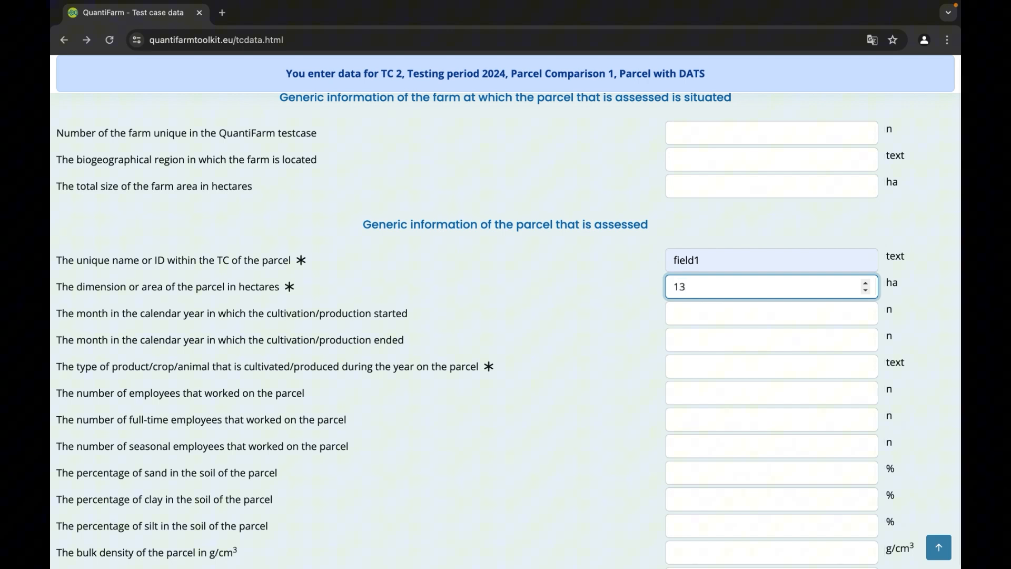
# Step: Review the remaining parcel fields, the list of DATSs used, and the water and fuel usage sections
pyautogui.click(670, 392)
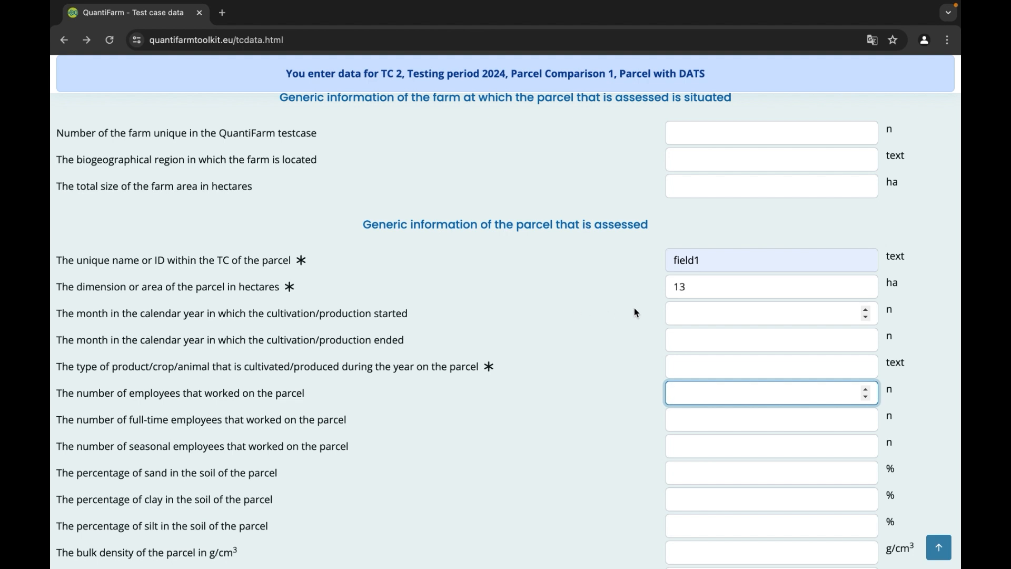
pyautogui.scroll(-2, 636, 312)
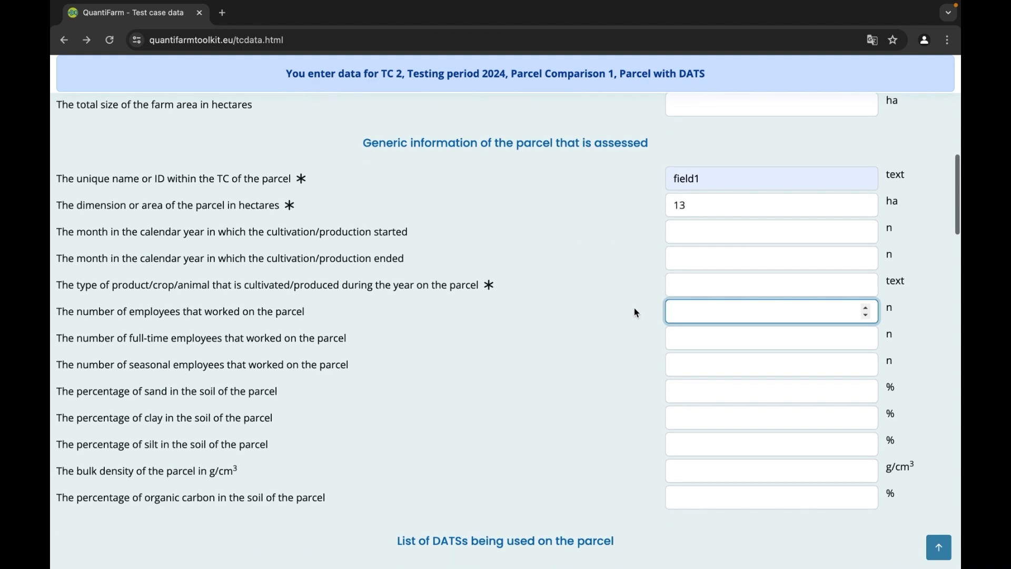
pyautogui.click(700, 236)
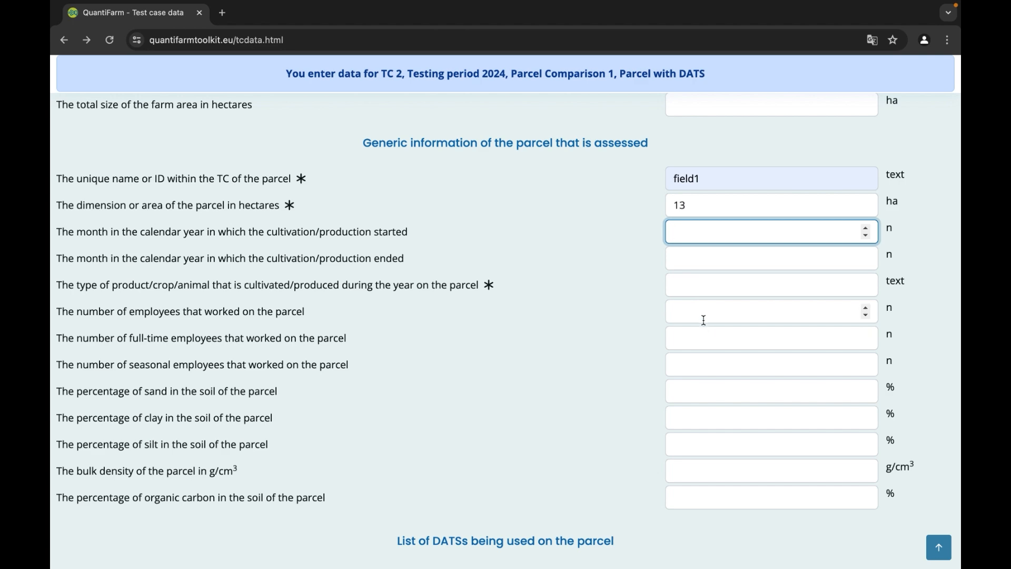
pyautogui.scroll(-2, 711, 419)
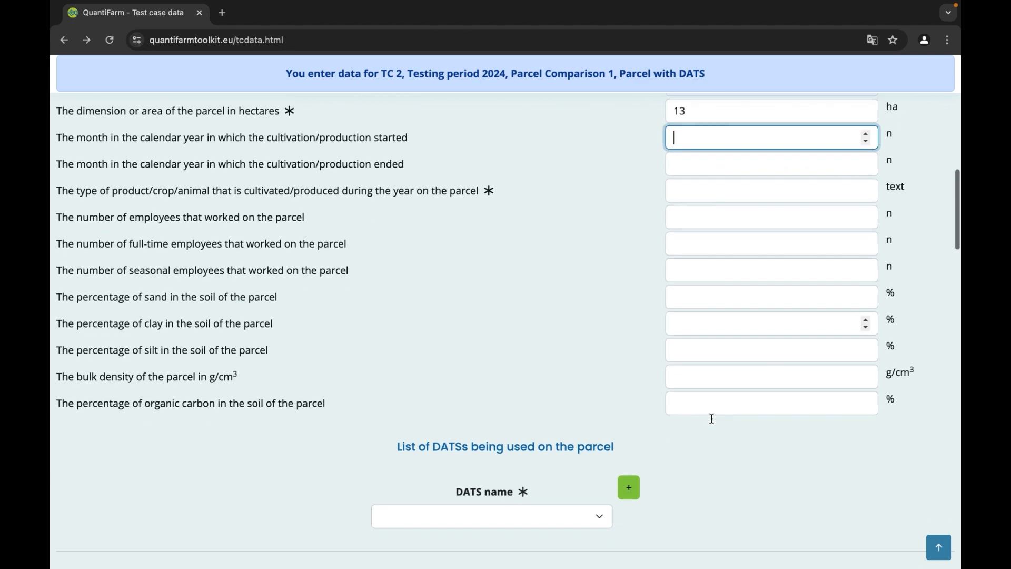
pyautogui.scroll(-7, 712, 421)
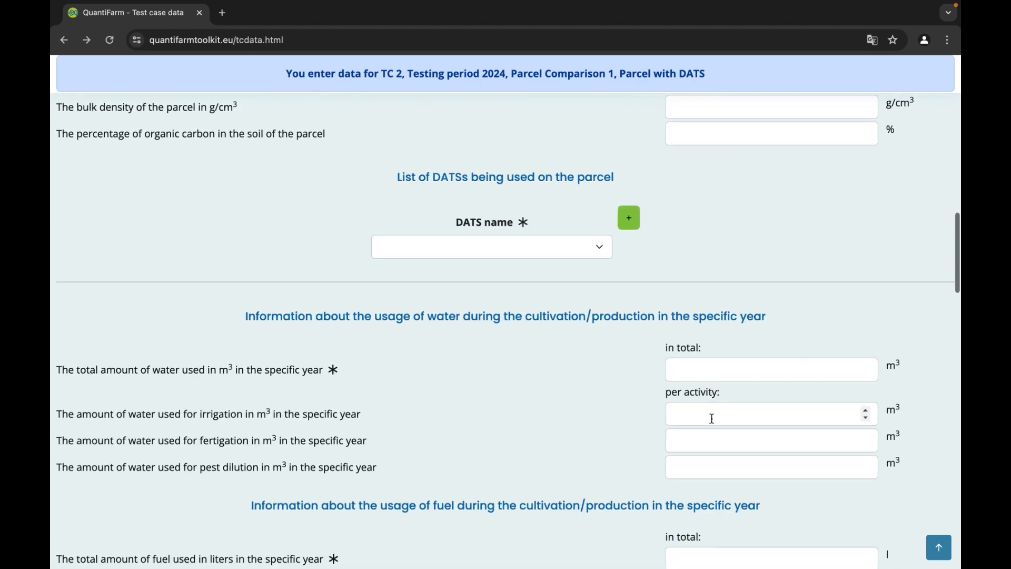
pyautogui.scroll(-2, 711, 418)
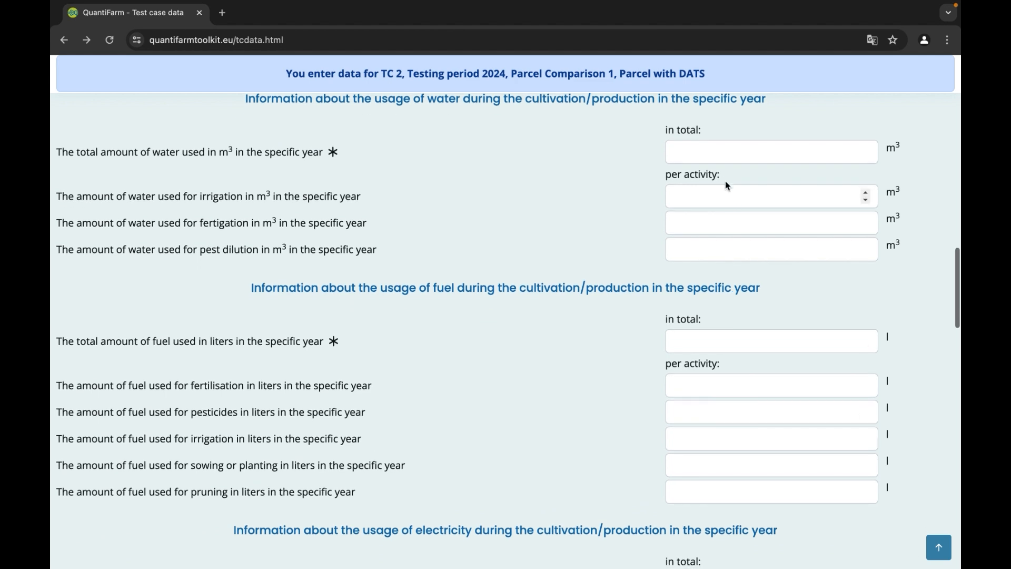
# Step: Set the total water used to 100 m³, with 50 for irrigation, 25 for fertigation and 25 for pest dilution
pyautogui.click(716, 159)
pyautogui.write('100')
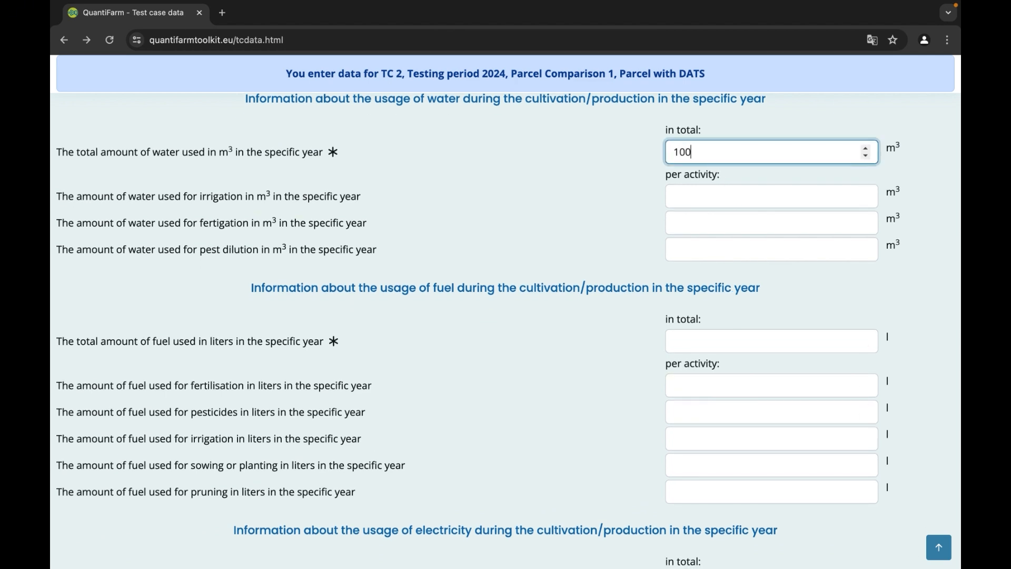
pyautogui.click(718, 205)
pyautogui.write('50')
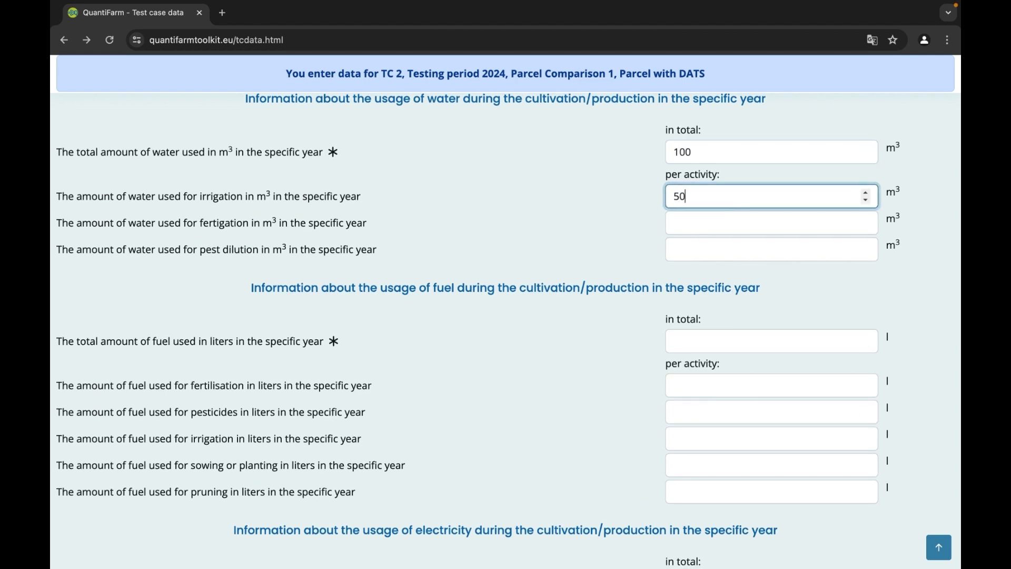
pyautogui.click(719, 221)
pyautogui.write('25')
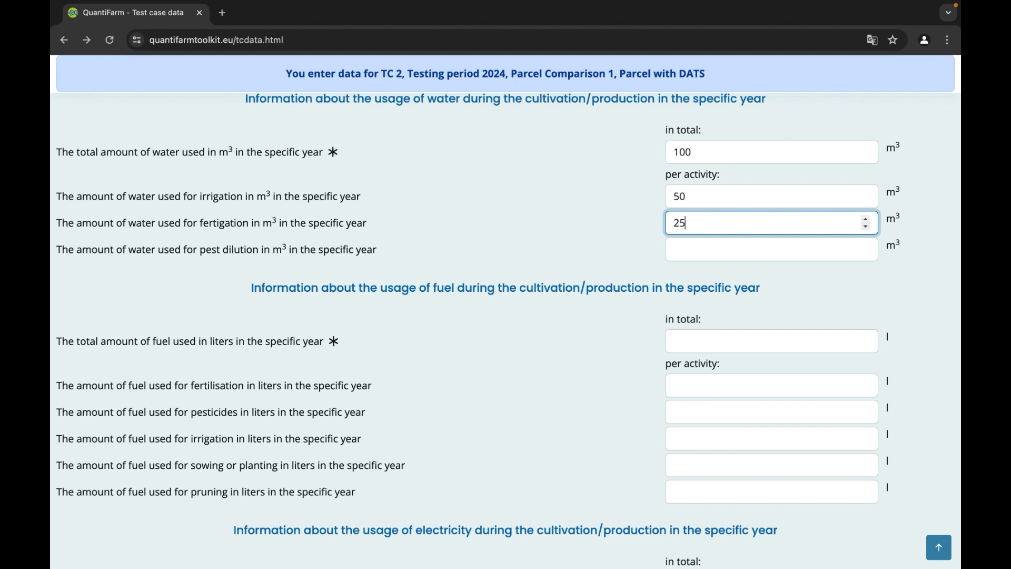
pyautogui.click(715, 246)
pyautogui.write('25')
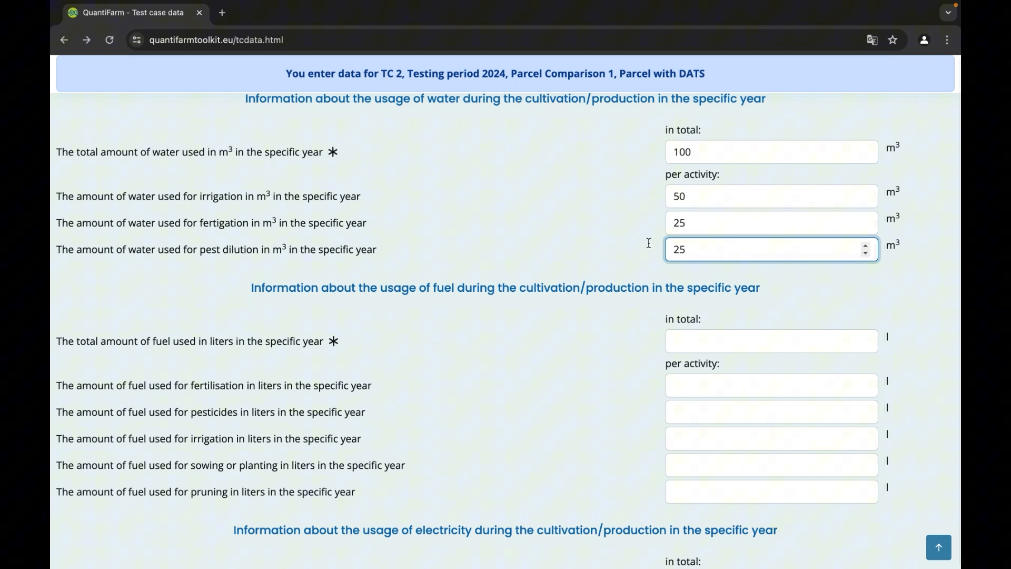
pyautogui.hotkey('shift', 'Tab')
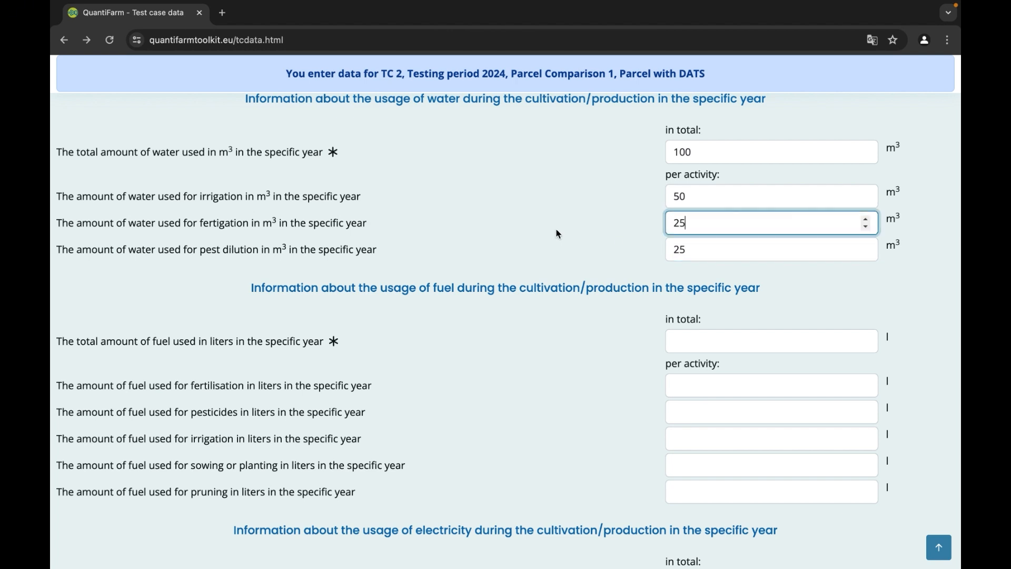
# Step: Enter 1 as the first pesticide product's name and add a second pesticide row named 2
pyautogui.scroll(-7, 559, 234)
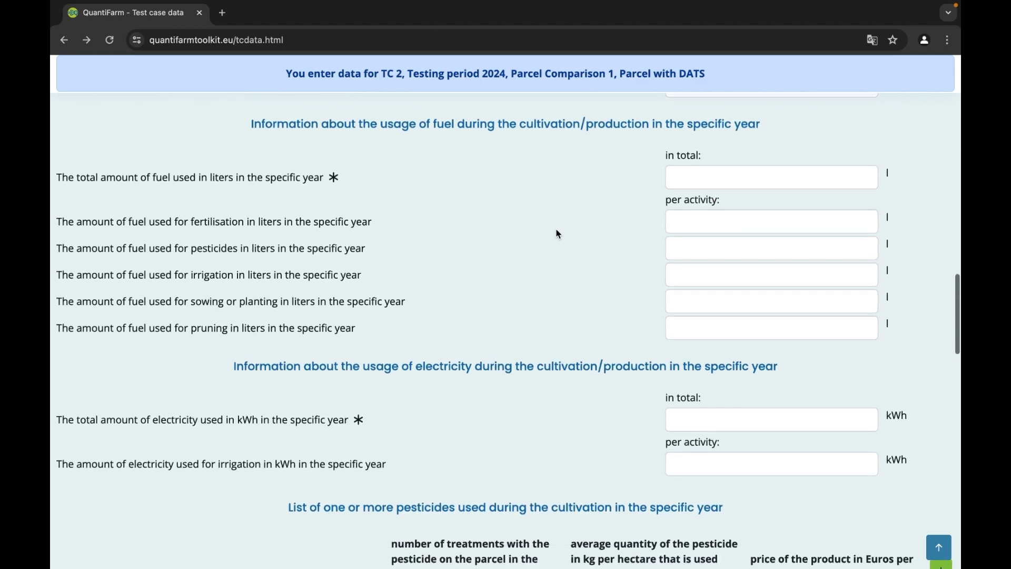
pyautogui.scroll(-2, 559, 231)
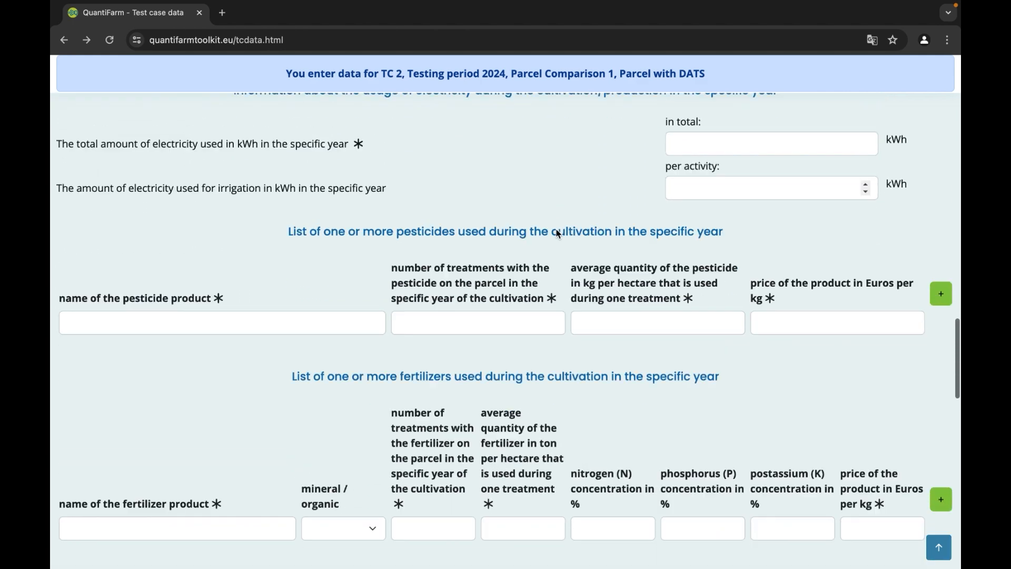
pyautogui.scroll(5, 270, 284)
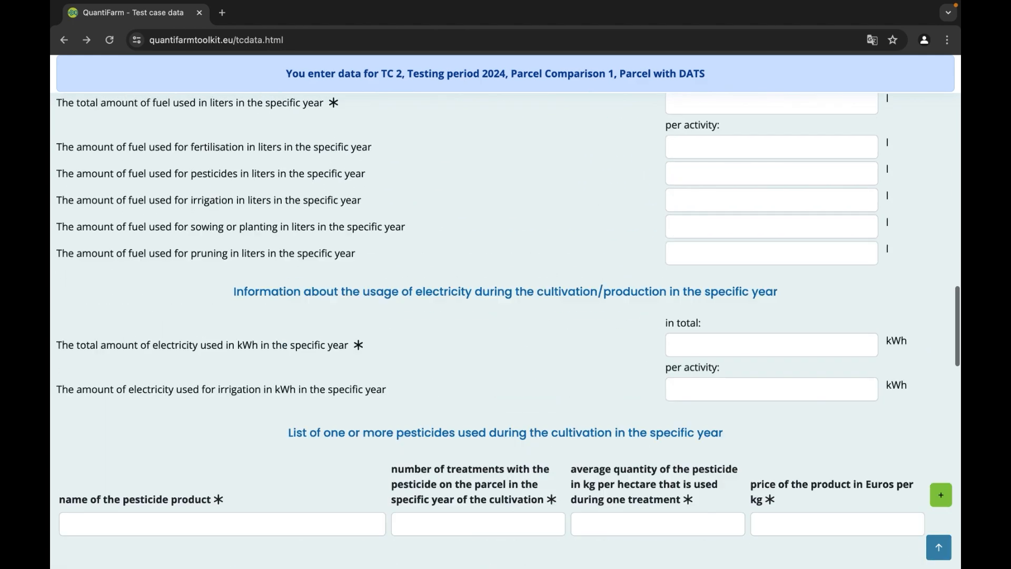
pyautogui.scroll(-4, 262, 450)
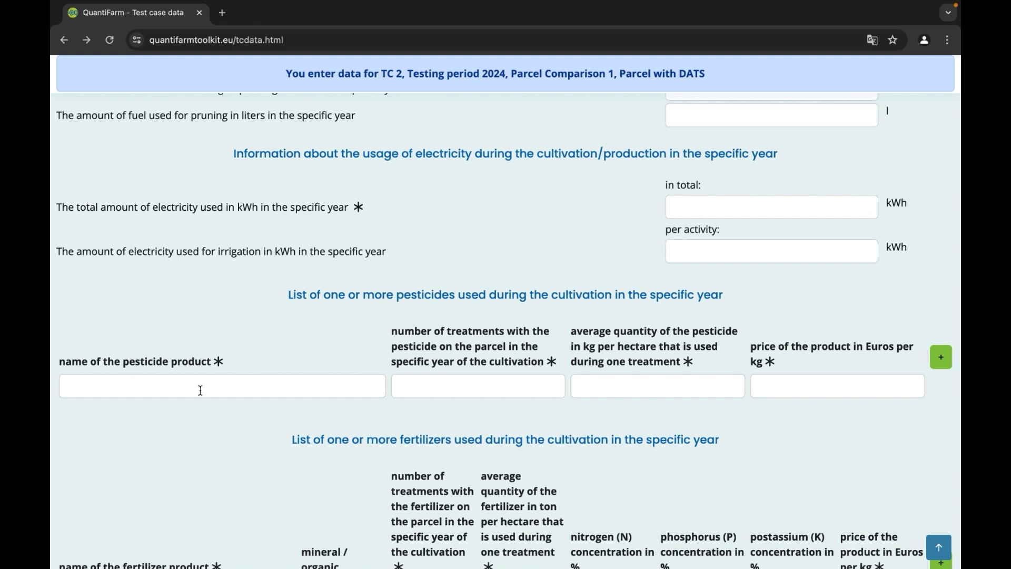
pyautogui.click(200, 390)
pyautogui.write('1')
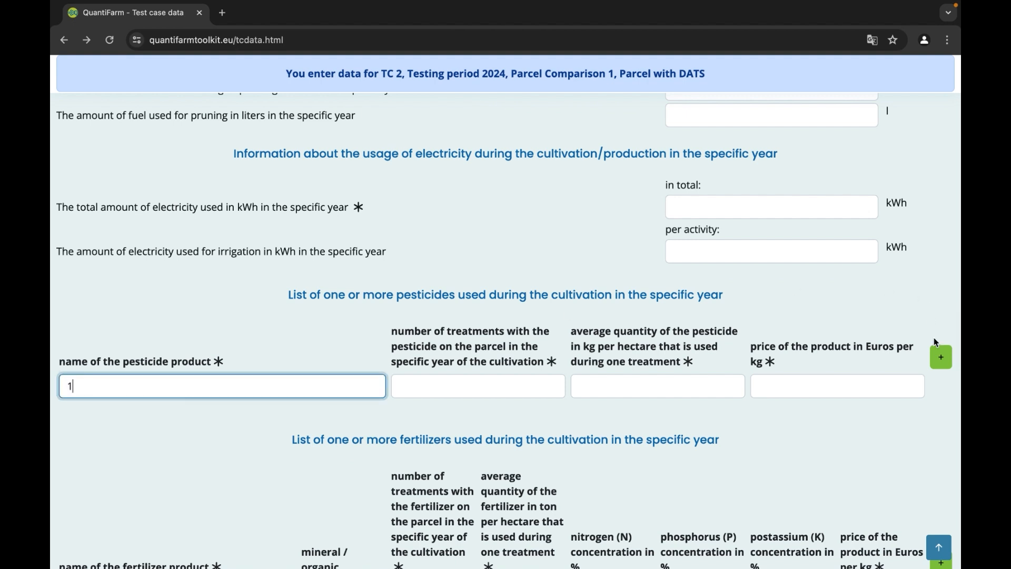
pyautogui.click(940, 357)
pyautogui.click(147, 417)
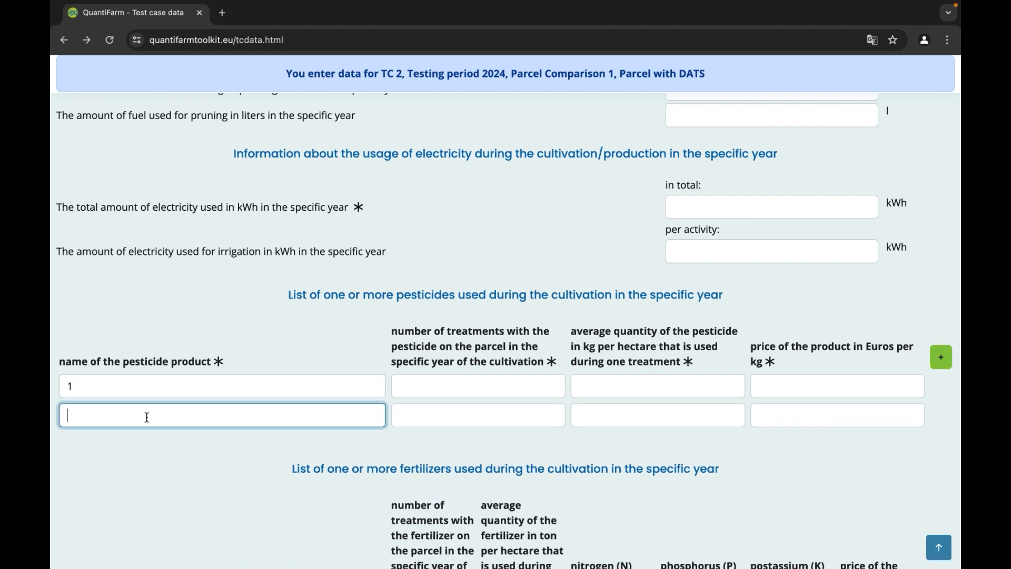
pyautogui.write('2')
# Step: Clear the product name of the second pesticide row
pyautogui.click(151, 467)
pyautogui.click(102, 415)
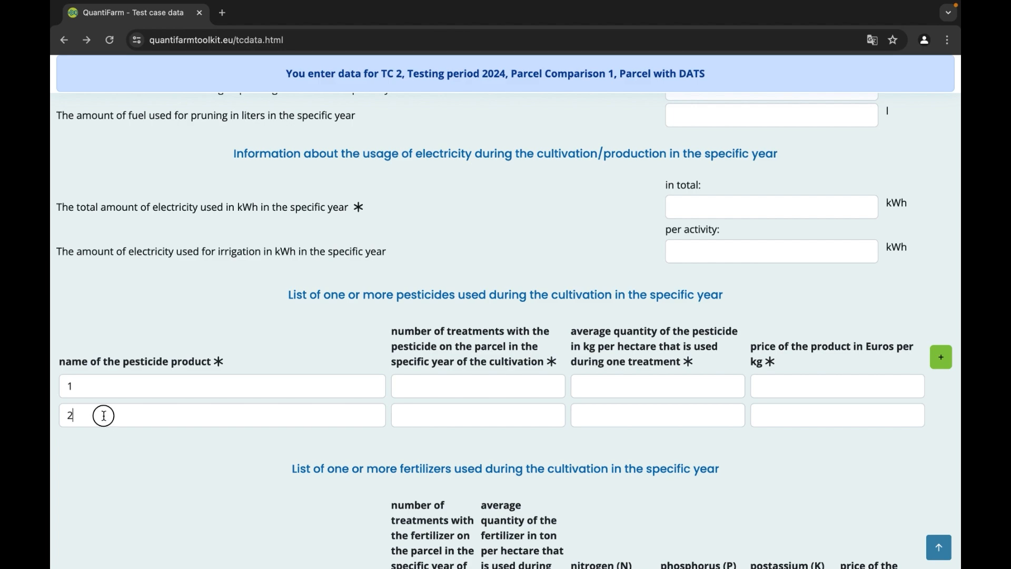
pyautogui.press('BackSpace')
pyautogui.click(133, 483)
# Step: Validate the current data of the parcel with DATS and check which fields are flagged
pyautogui.scroll(-6, 140, 485)
pyautogui.scroll(-12, 141, 488)
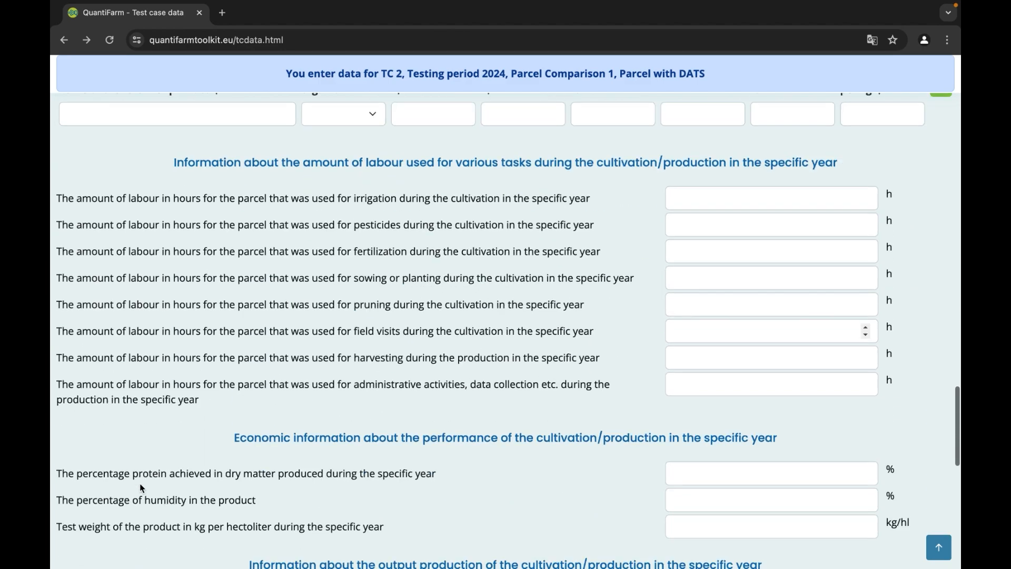
pyautogui.scroll(-2, 141, 488)
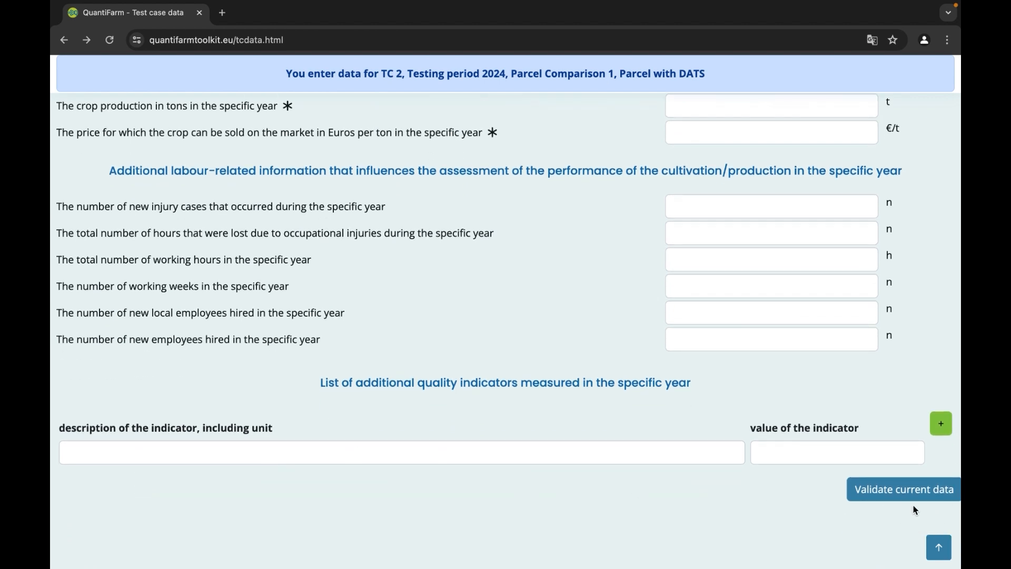
pyautogui.click(898, 485)
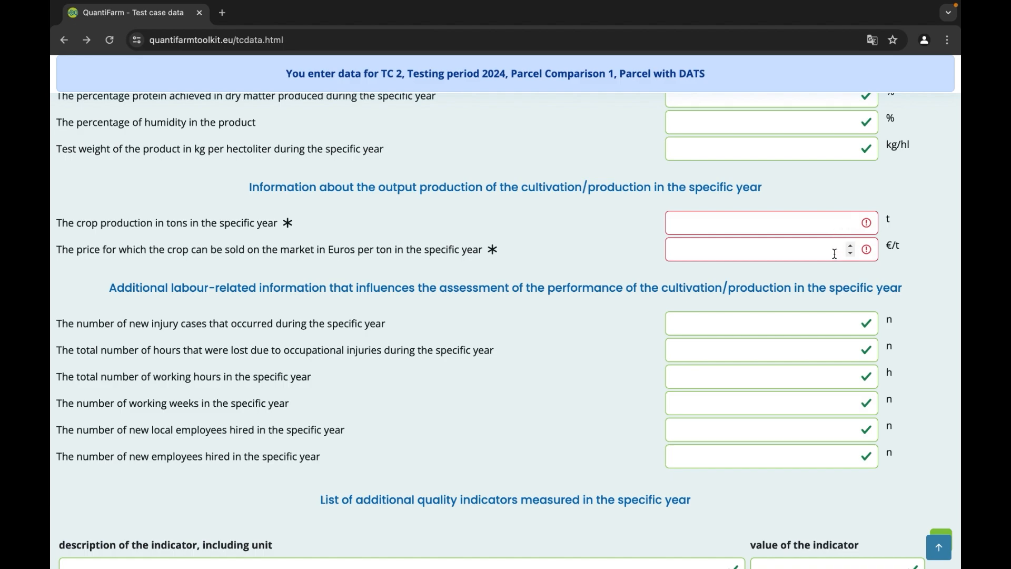
pyautogui.scroll(2, 833, 226)
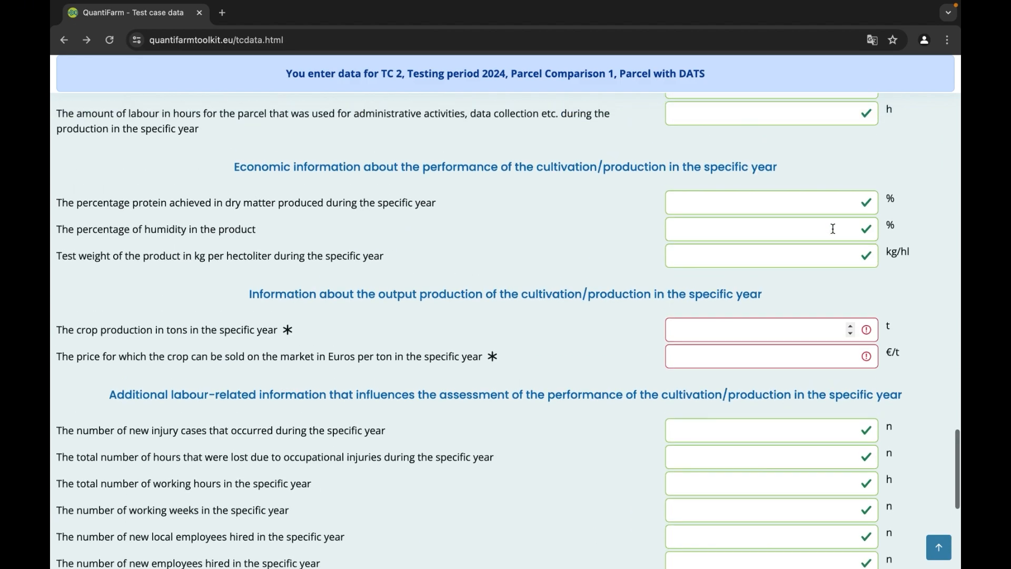
pyautogui.scroll(20, 833, 229)
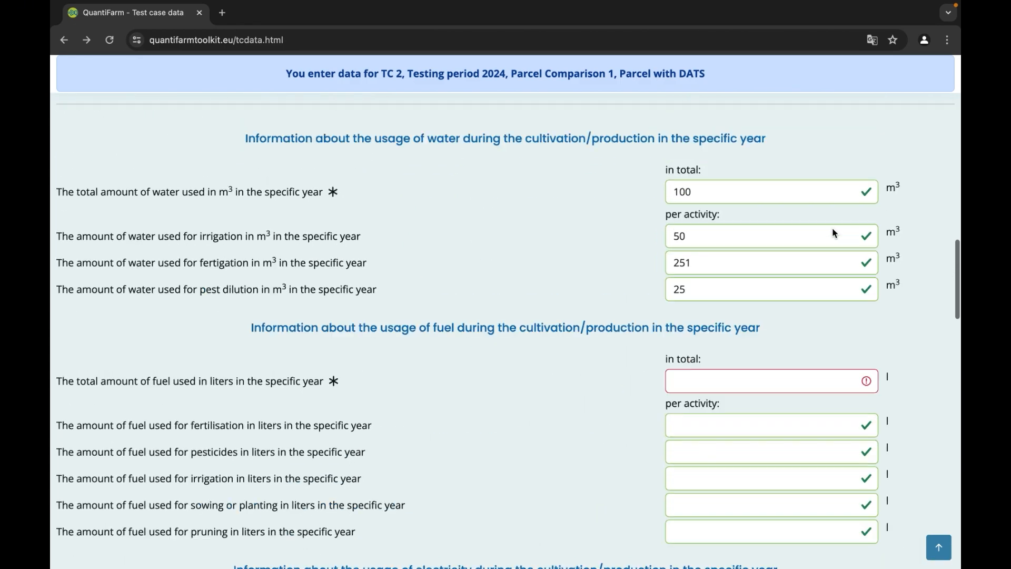
# Step: Save the TC 2 test case data to a file named tc2.json in the Scrivania folder
pyautogui.scroll(15, 833, 232)
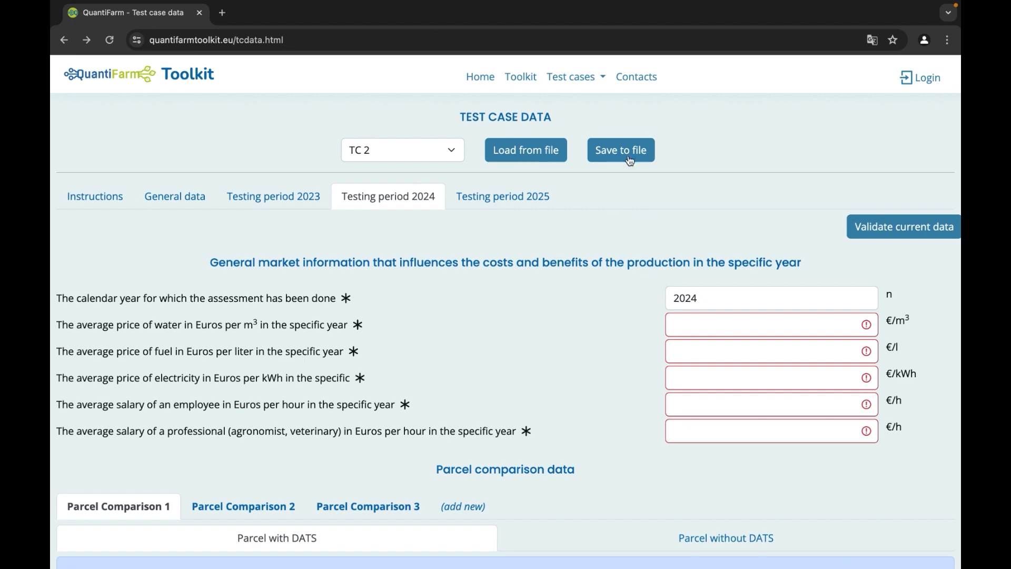
pyautogui.click(630, 158)
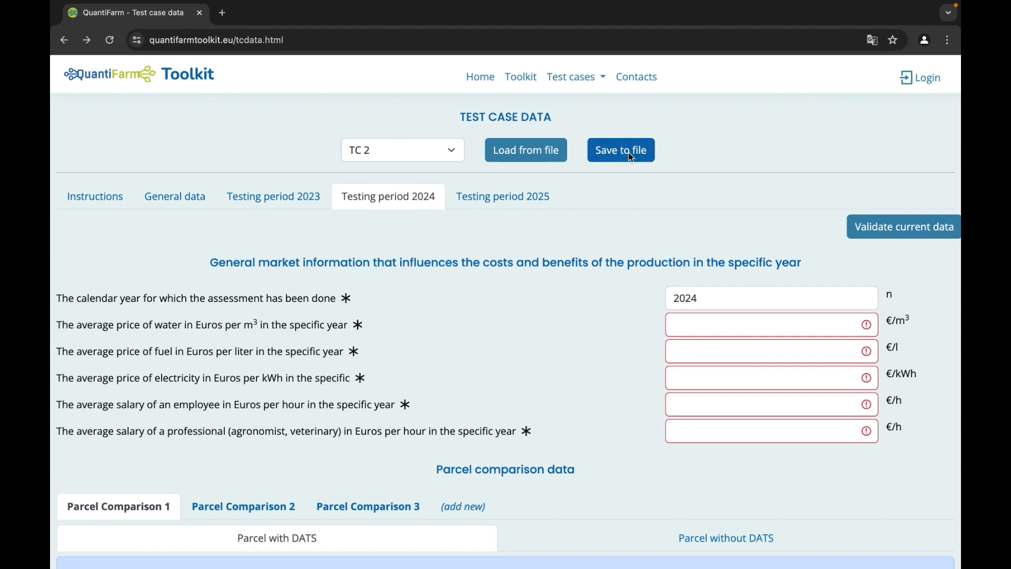
pyautogui.click(630, 157)
pyautogui.press('BackSpace')
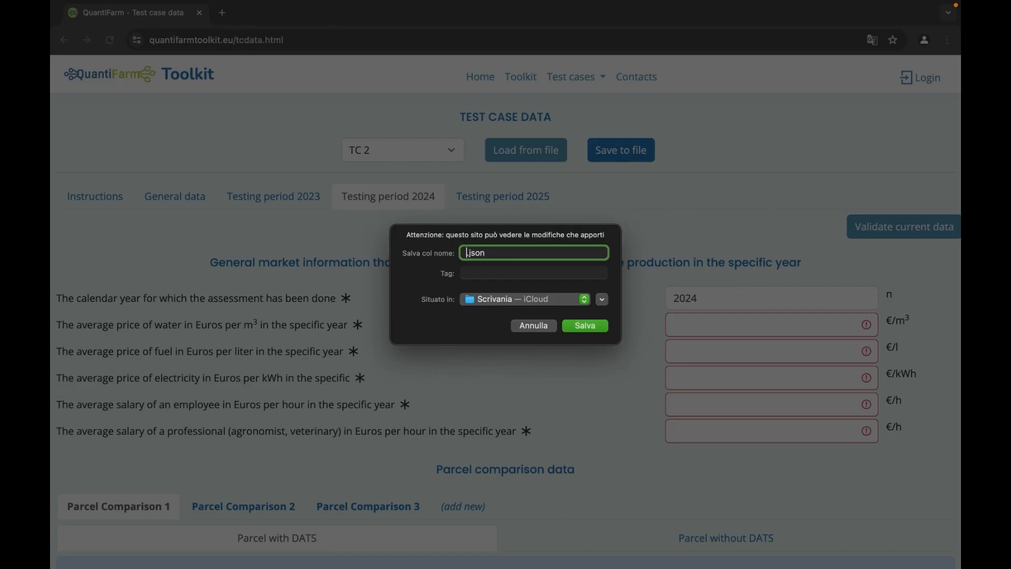
pyautogui.write('tc2')
pyautogui.click(590, 326)
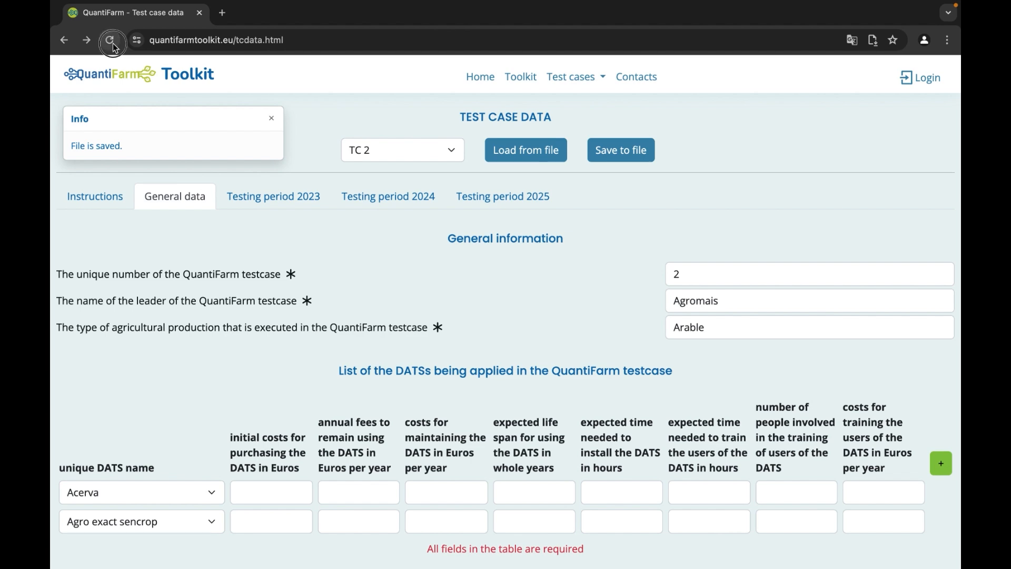
# Step: Reload the test case data page and load the data from the tc2.json file
pyautogui.click(115, 47)
pyautogui.click(558, 228)
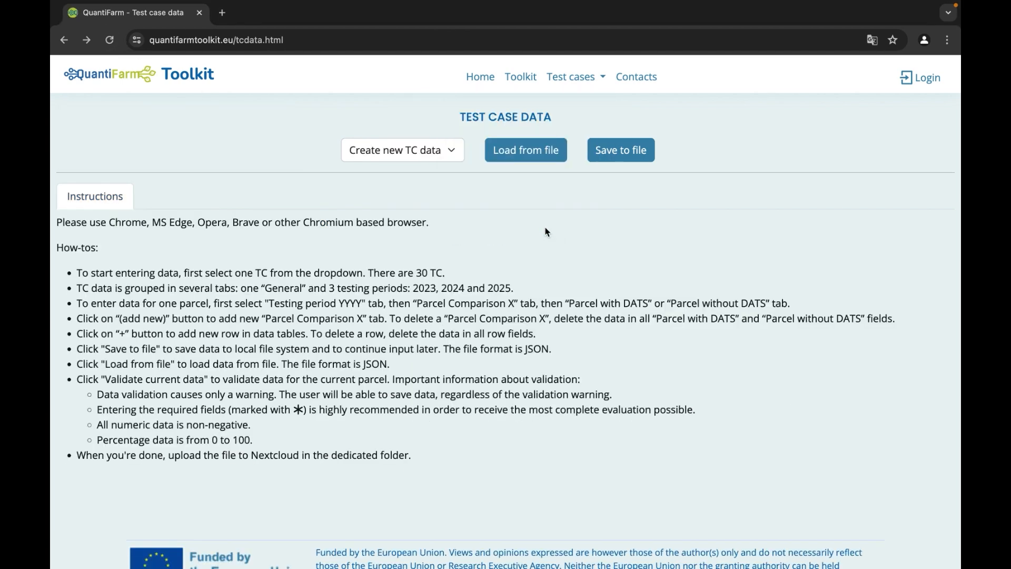
pyautogui.click(531, 151)
pyautogui.scroll(-5, 432, 296)
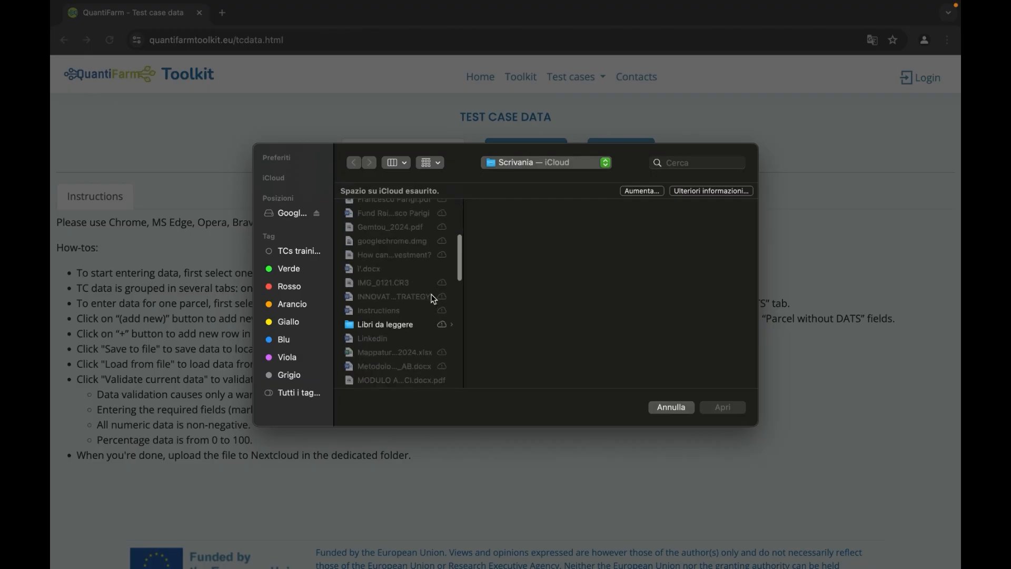
pyautogui.scroll(-10, 433, 298)
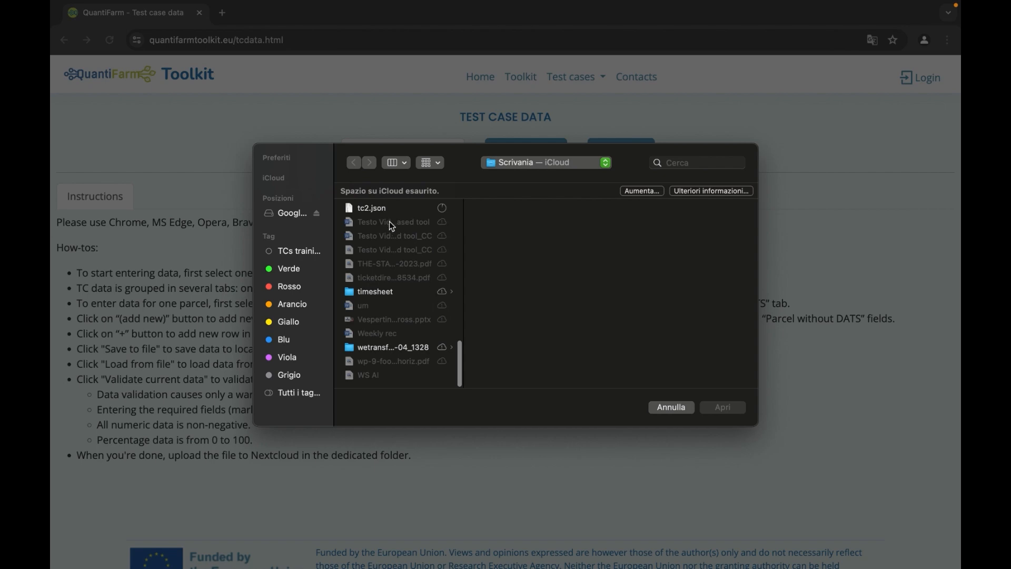
pyautogui.click(375, 208)
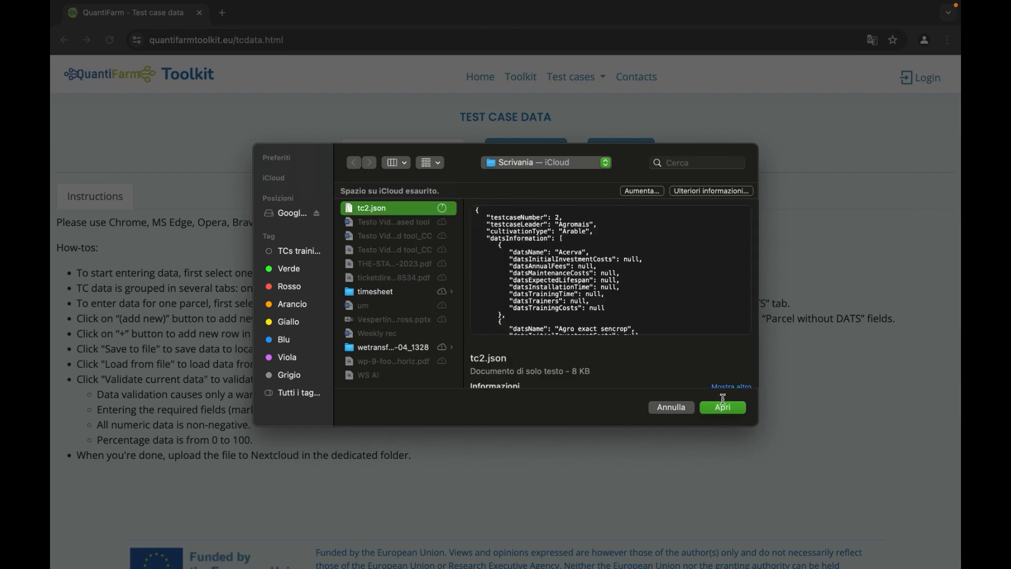
pyautogui.click(727, 410)
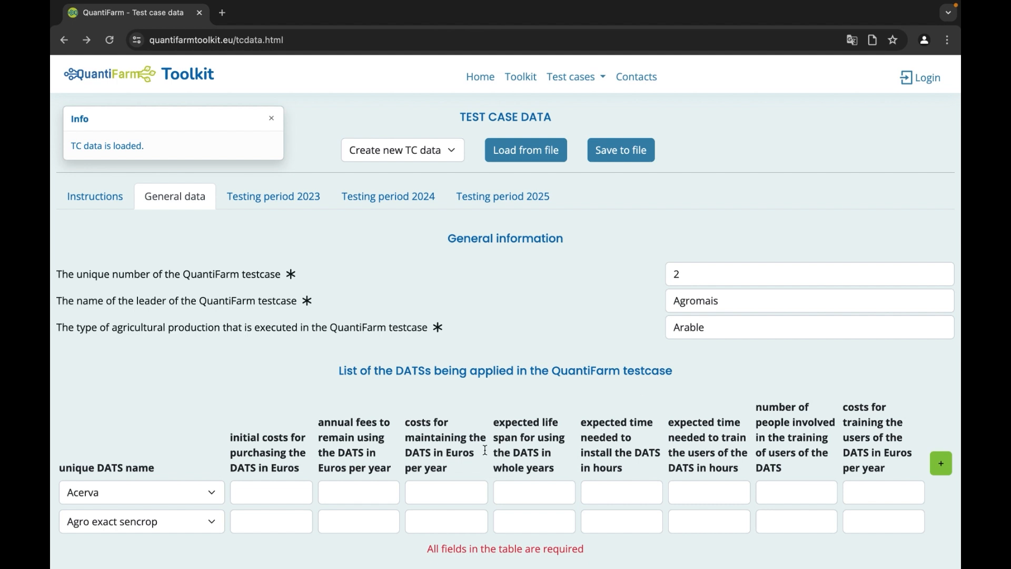
# Step: Save the loaded test case data to file again and dismiss the notification
pyautogui.click(279, 493)
pyautogui.click(279, 520)
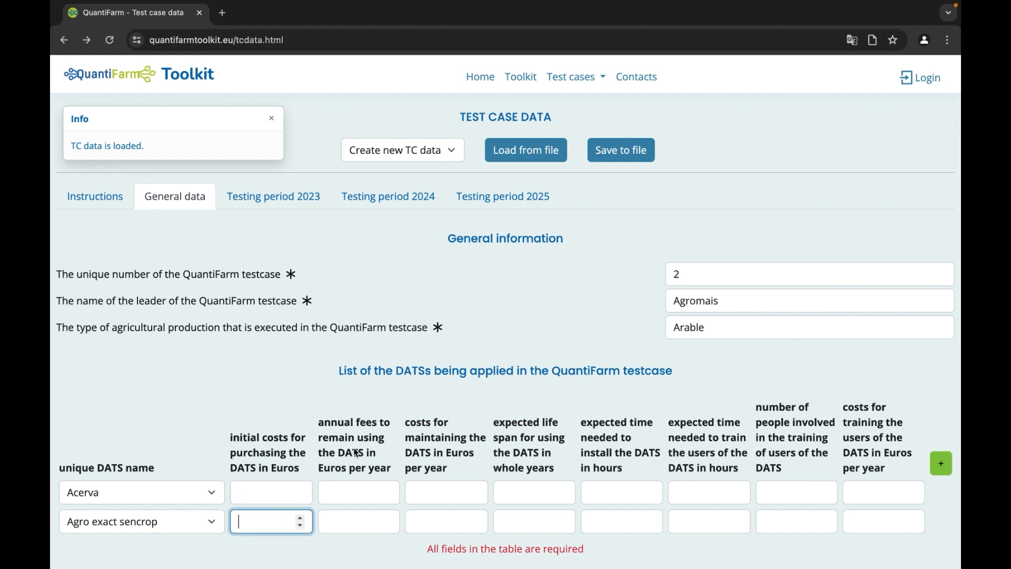
pyautogui.click(616, 199)
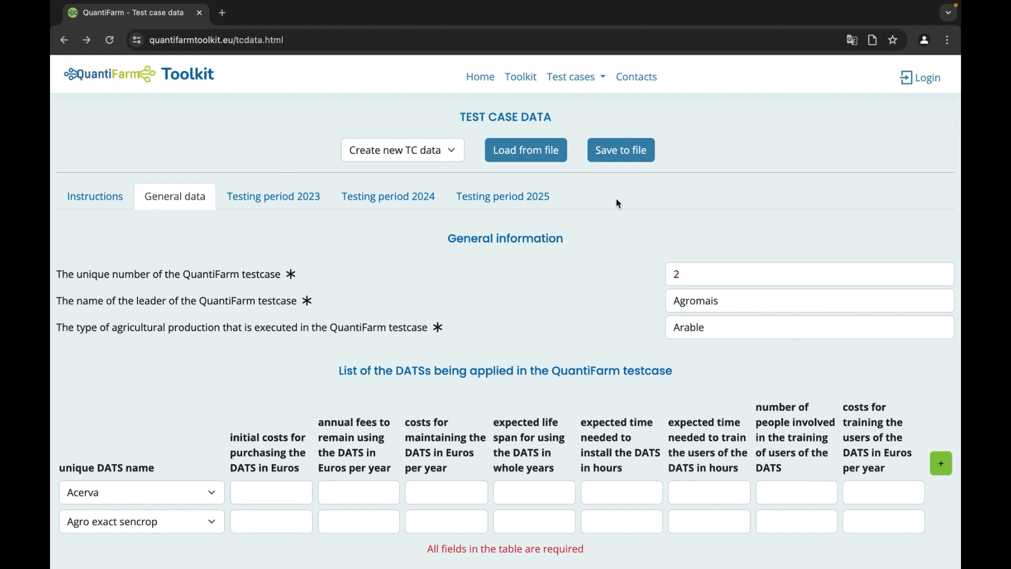
pyautogui.click(616, 163)
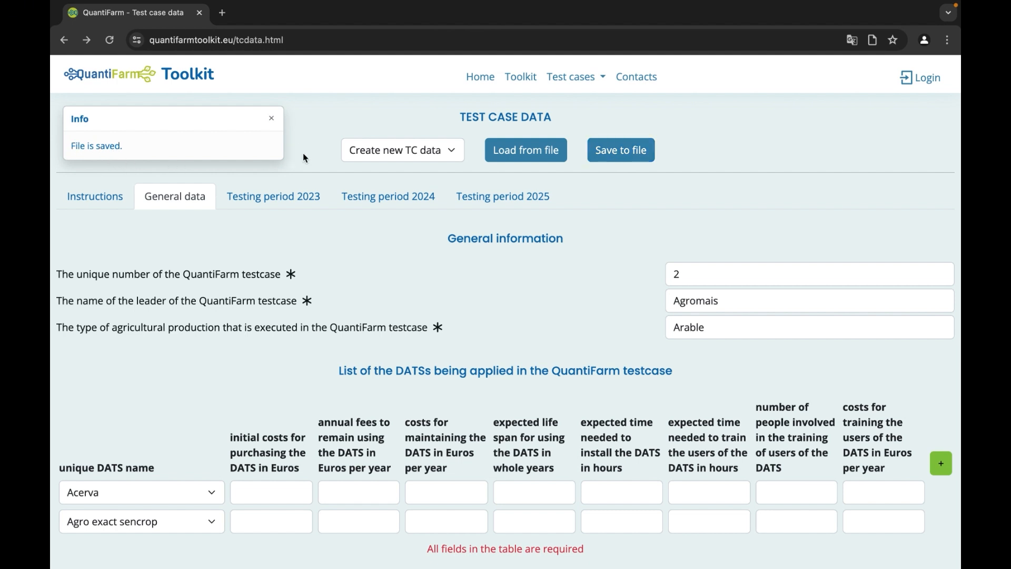
pyautogui.click(272, 118)
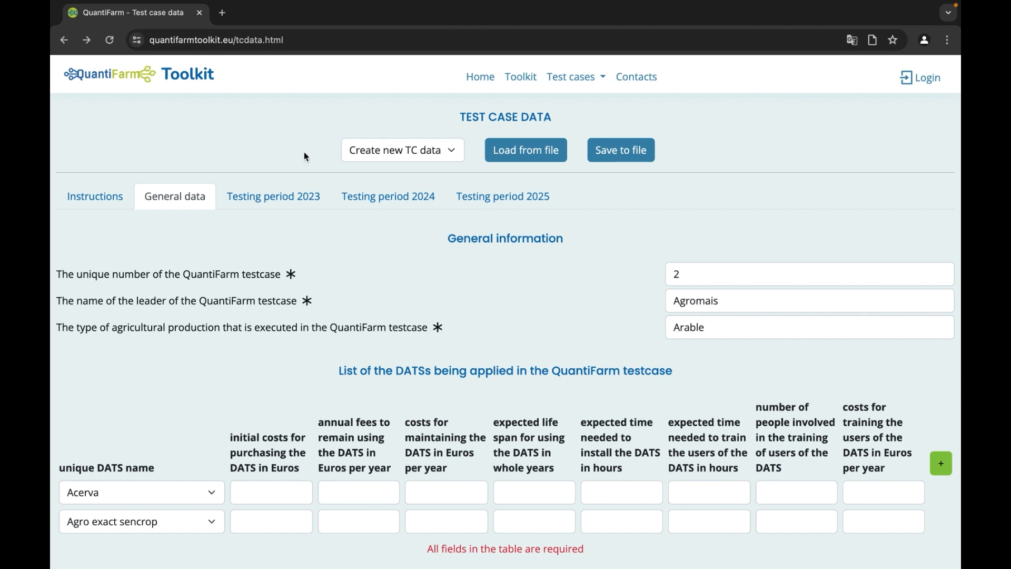